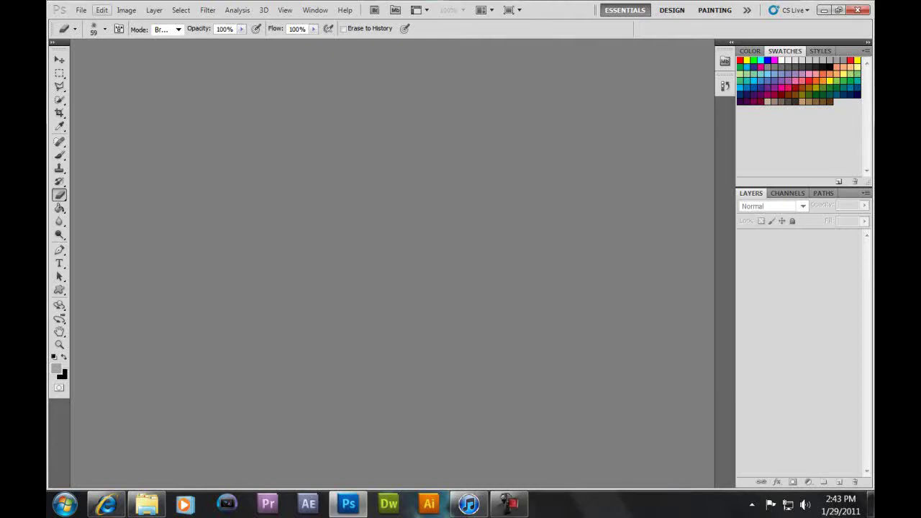
Open Dashboard Template By Apex.psd from the Pictures > Speed Art folder.
click(435, 62)
click(276, 106)
double_click(281, 133)
double_click(352, 187)
double_click(282, 104)
Add a new background layer beneath the Slides group and collapse the group.
right_click(784, 249)
click(678, 253)
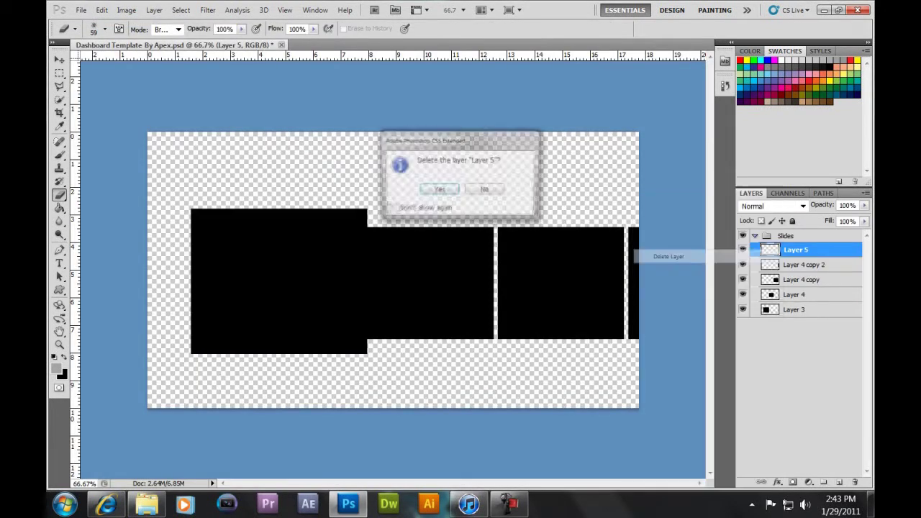
key(Return)
click(754, 235)
click(839, 482)
Paint the new layer solid grey with a 2500 px brush.
click(59, 154)
click(105, 29)
click(392, 269)
click(105, 28)
Give the background layer a green-to-white Gradient Overlay, then select Layer 3 in Slides.
right_click(784, 250)
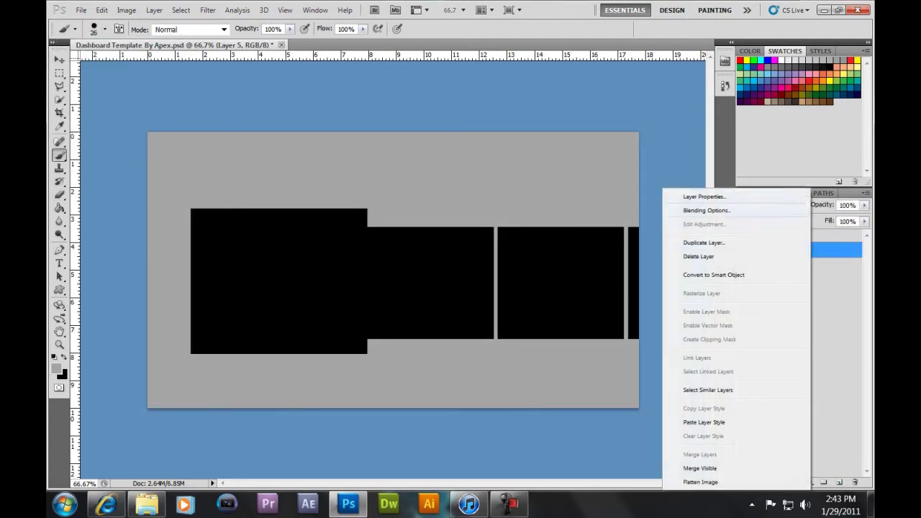
click(690, 206)
click(464, 98)
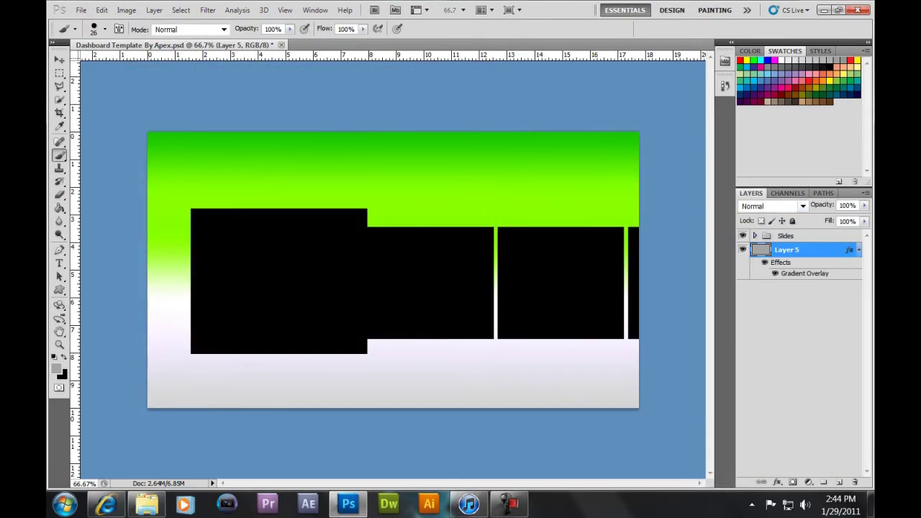
click(754, 235)
click(795, 294)
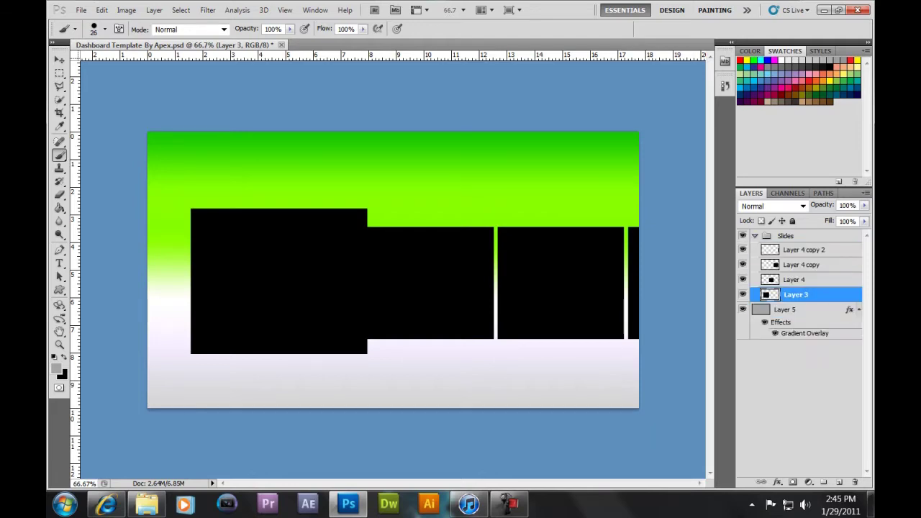
Paste the blue image, fit it onto the first slide box, and move it above the box.
click(784, 309)
click(101, 10)
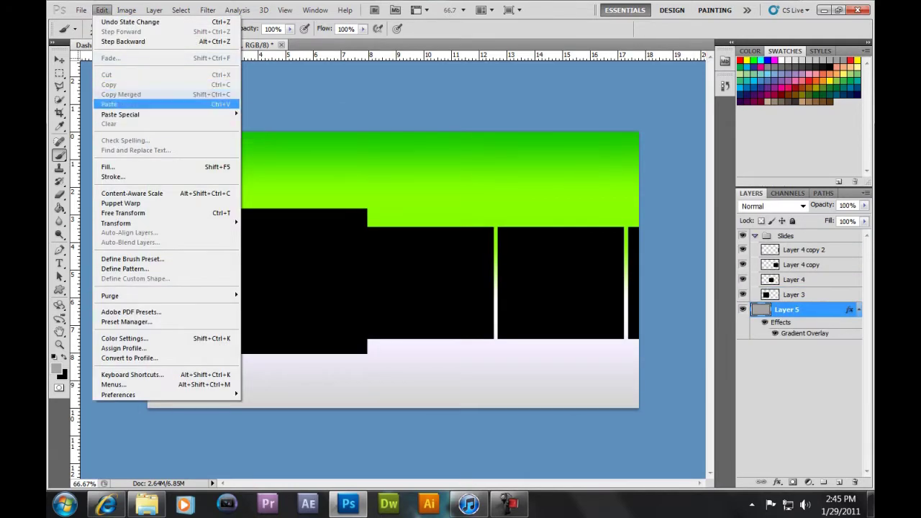
click(115, 92)
key(ctrl+t)
mouse_move(423, 304)
mouse_down()
mouse_move(218, 227)
mouse_move(367, 354)
mouse_up()
key(Return)
key(ctrl+bracketright)
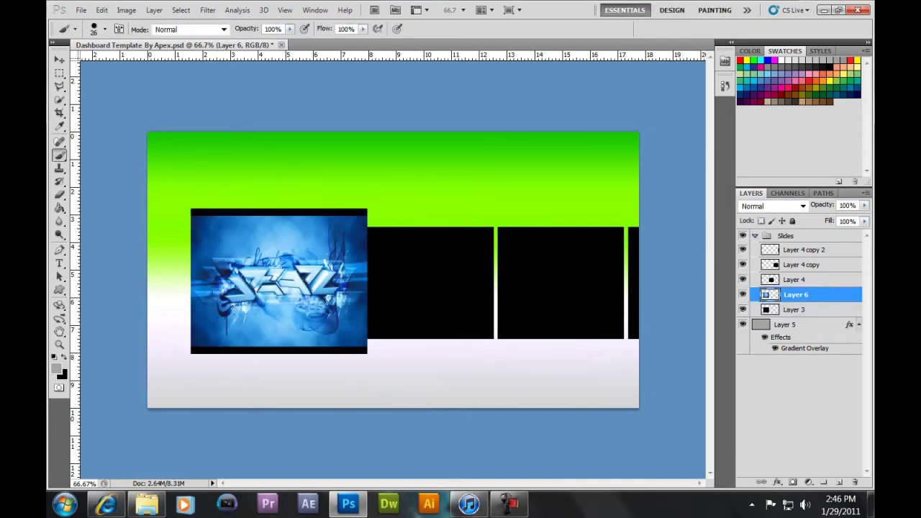
Copy the Deadmau5 image into the template and fit it into the second slide box.
key(ctrl+Tab)
key(ctrl+a)
key(ctrl+c)
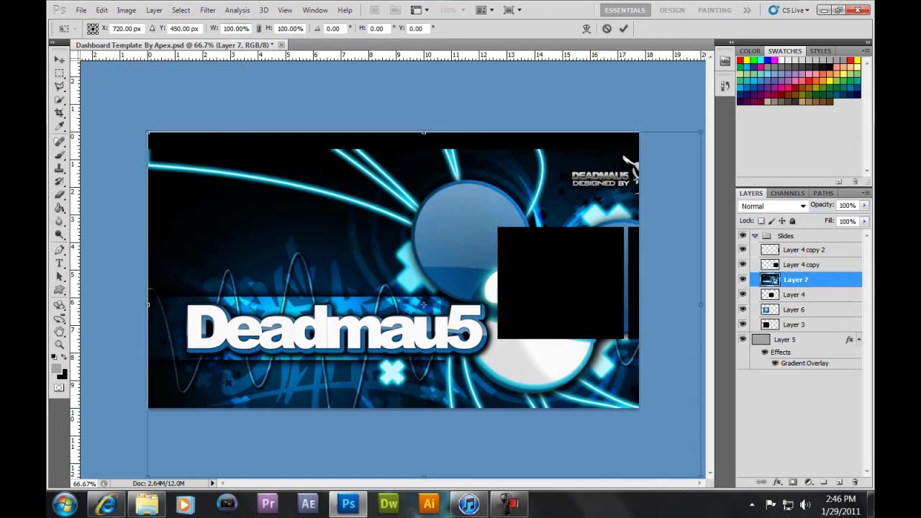
key(ctrl+Tab)
key(ctrl+v)
key(ctrl+t)
drag(432, 282, 494, 338)
key(Return)
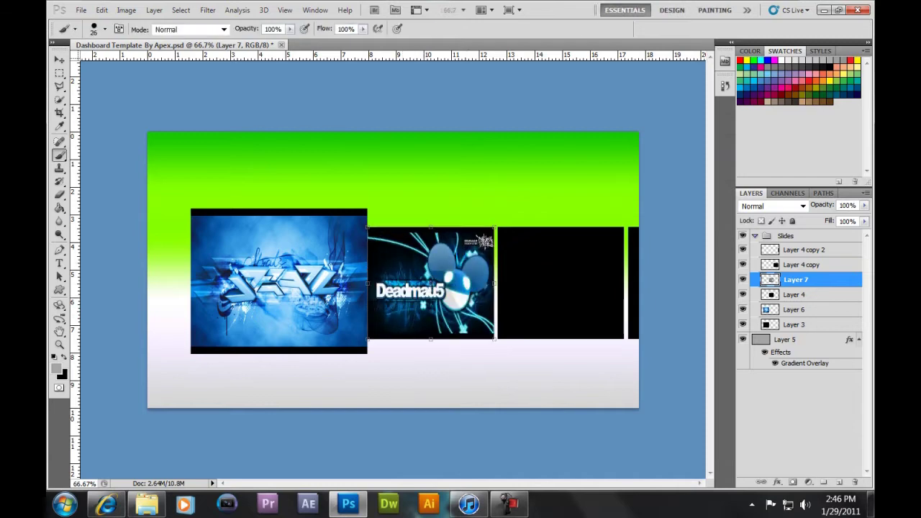
Paste the light-blue image into the third slide box and move its layer down one.
key(alt+bracketright)
key(ctrl+v)
key(ctrl+t)
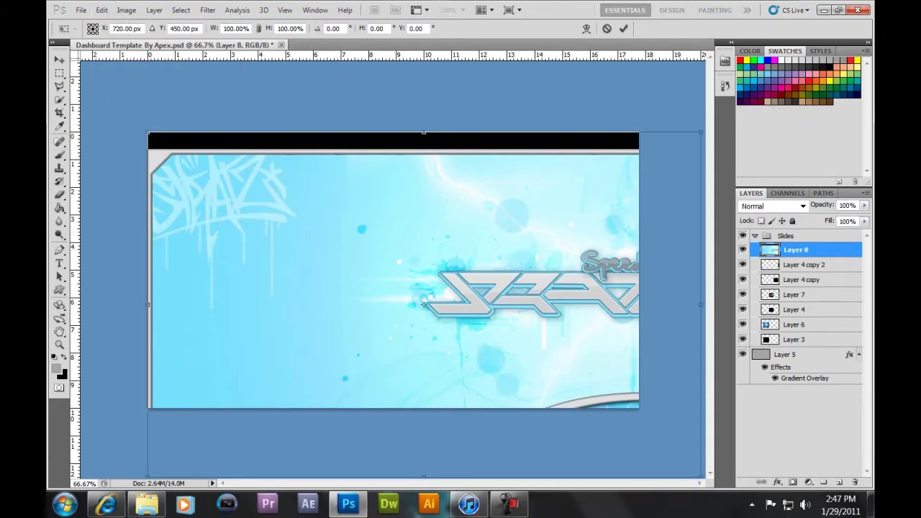
mouse_move(423, 304)
mouse_down()
mouse_move(527, 244)
mouse_move(623, 336)
mouse_up()
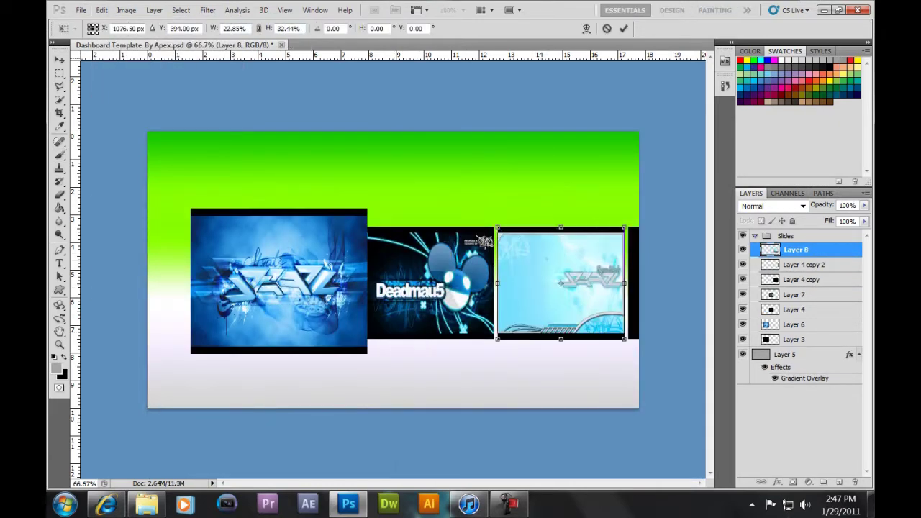
key(Return)
key(ctrl+bracketleft)
Paste the fourth image, scale it to 10%, and move it to the canvas's right edge.
key(alt+bracketright)
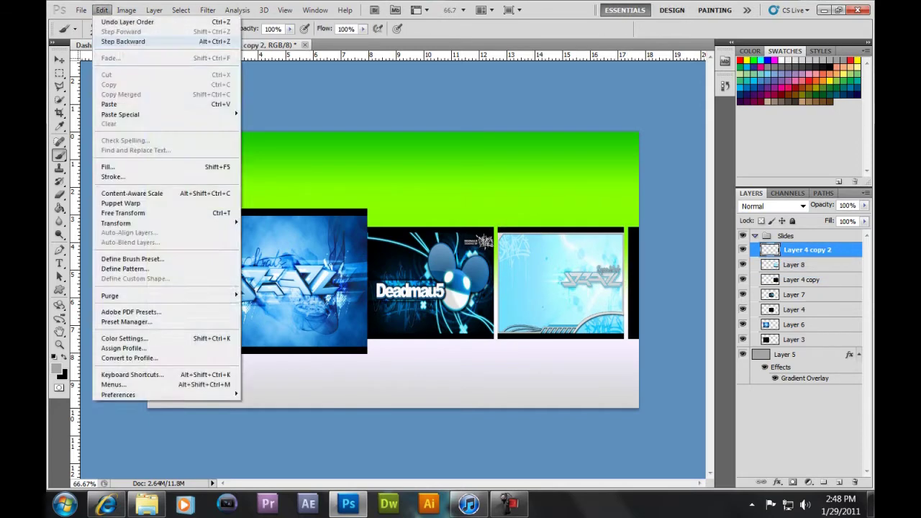
key(ctrl+v)
key(ctrl+t)
text(10)
key(Tab)
text(10)
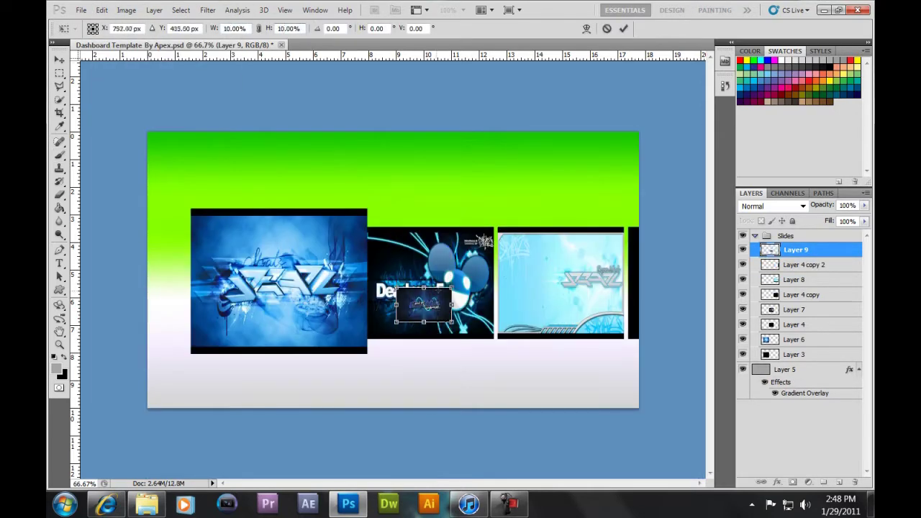
drag(428, 302, 661, 245)
Re-transform the fourth image, narrowing it to fit the last slide box.
key(Return)
key(ctrl+t)
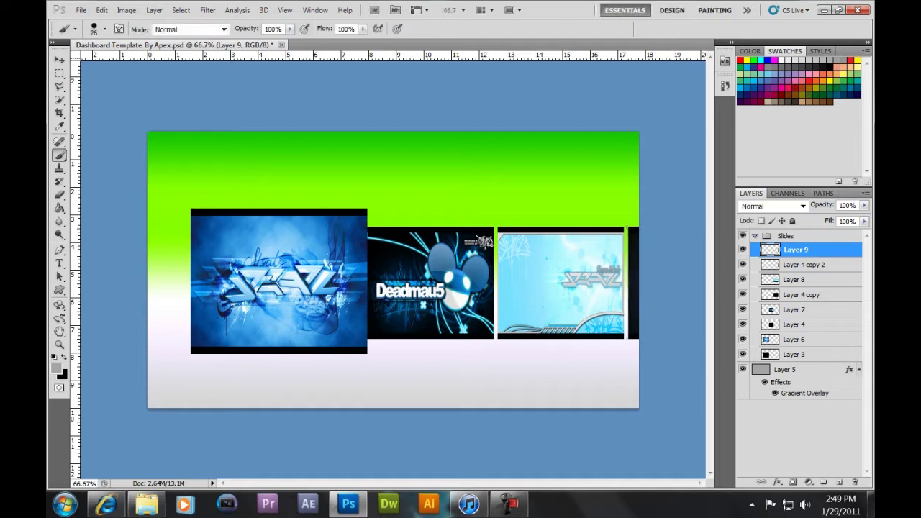
key(Return)
key(b)
key(ctrl+t)
drag(554, 283, 627, 283)
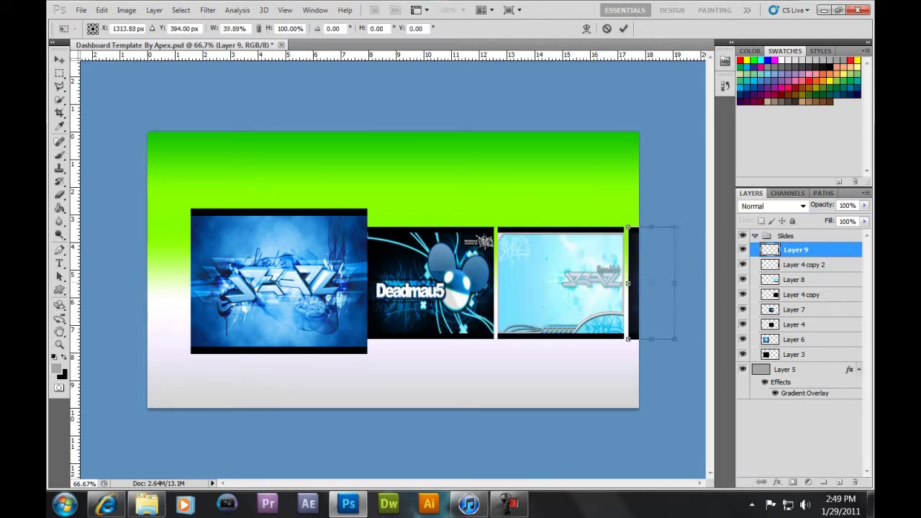
key(Return)
Select the Type tool and choose Corbel as the font.
key(b)
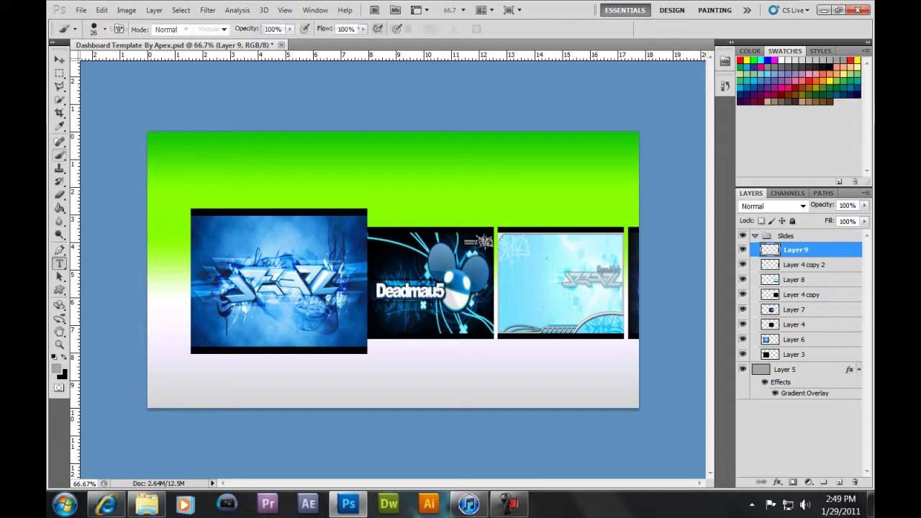
key(t)
click(185, 28)
scroll(187, 144, up, 3)
click(165, 113)
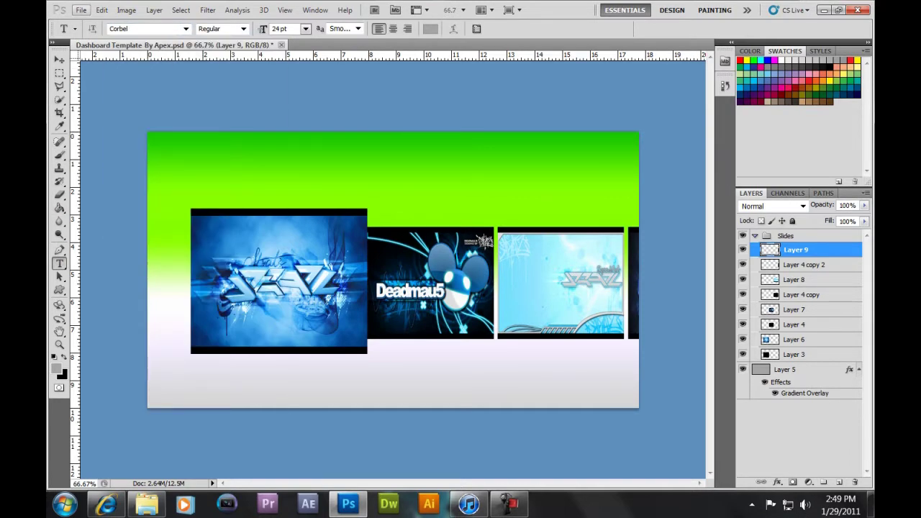
Open the Stratz TekNo Style Logo file.
click(81, 10)
click(97, 36)
click(360, 123)
double_click(360, 123)
Merge the logo's visible layers, drag it into the template, and shrink it above the first slide.
right_click(792, 235)
click(698, 465)
key(v)
drag(392, 270, 360, 188)
key(ctrl+t)
mouse_move(507, 214)
mouse_down()
mouse_move(288, 185)
mouse_move(220, 198)
mouse_up()
key(Return)
Create a new group at the top of the layer stack, outside Slides, named Text.
click(822, 481)
drag(794, 250, 795, 383)
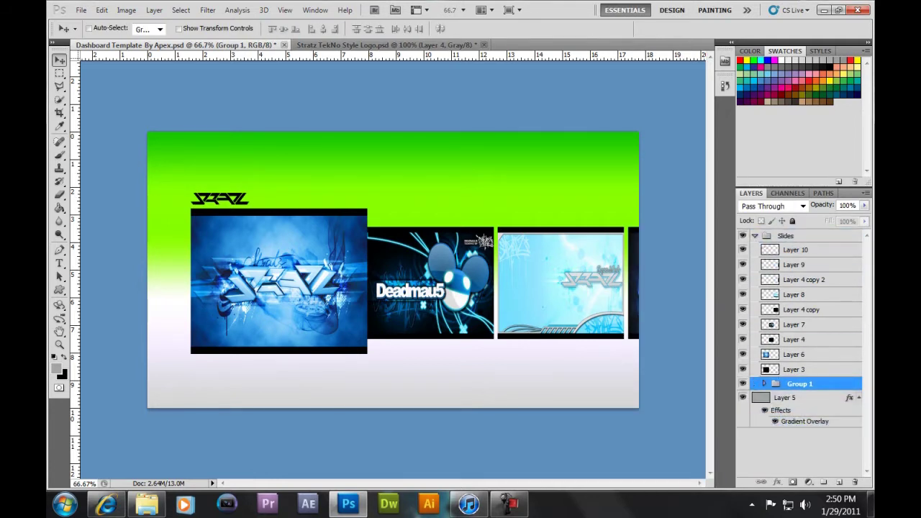
drag(799, 384, 791, 427)
click(755, 235)
drag(791, 290, 791, 233)
right_click(791, 235)
click(781, 238)
text(Ter)
text(t)
key(Return)
Give the logo a Color Overlay and a Drop Shadow.
key(v)
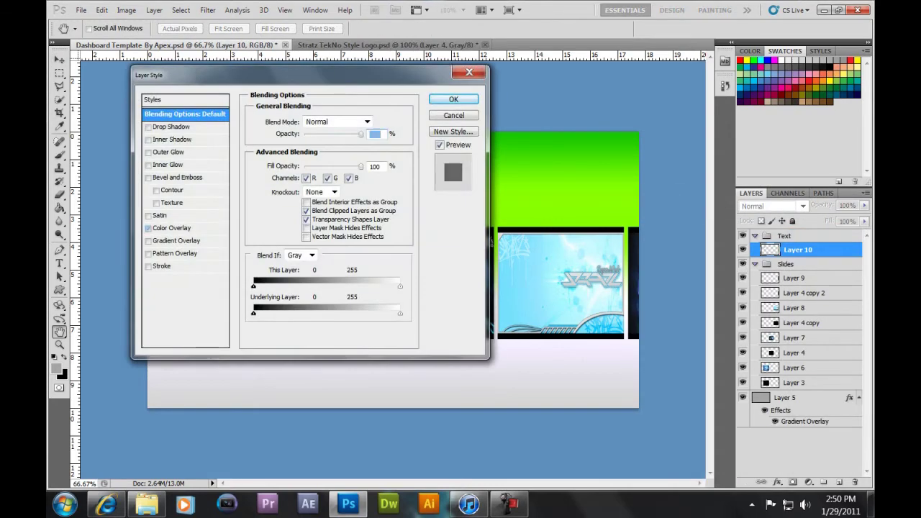
click(575, 119)
click(174, 126)
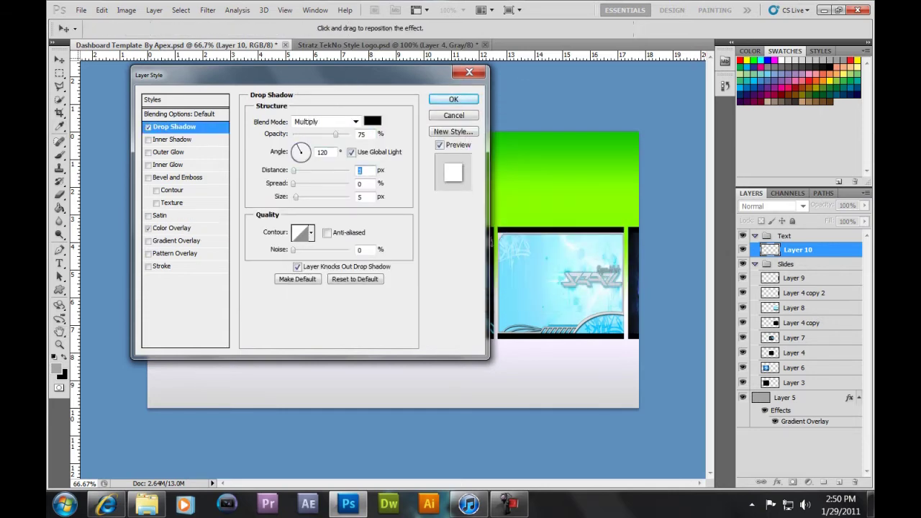
key(Return)
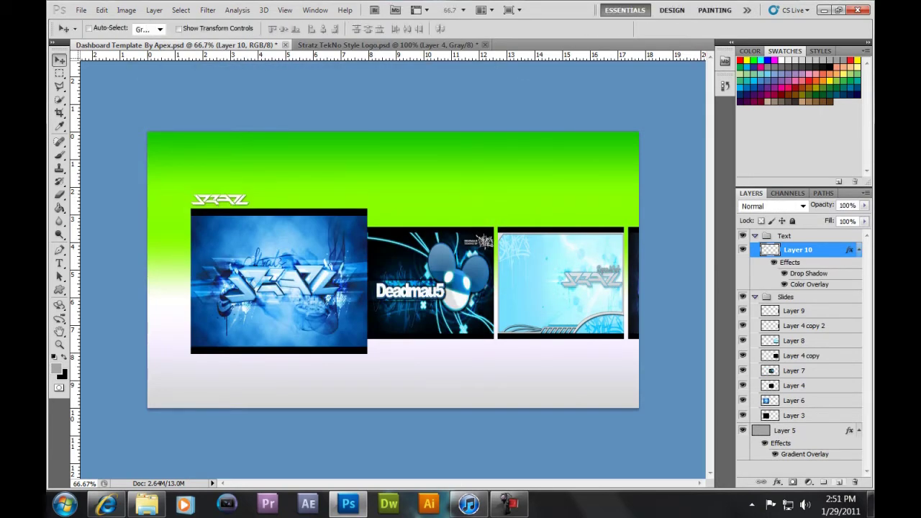
Add a 'Defiance | 2011' text line above the logo with drop shadow and colour overlay.
key(t)
click(193, 188)
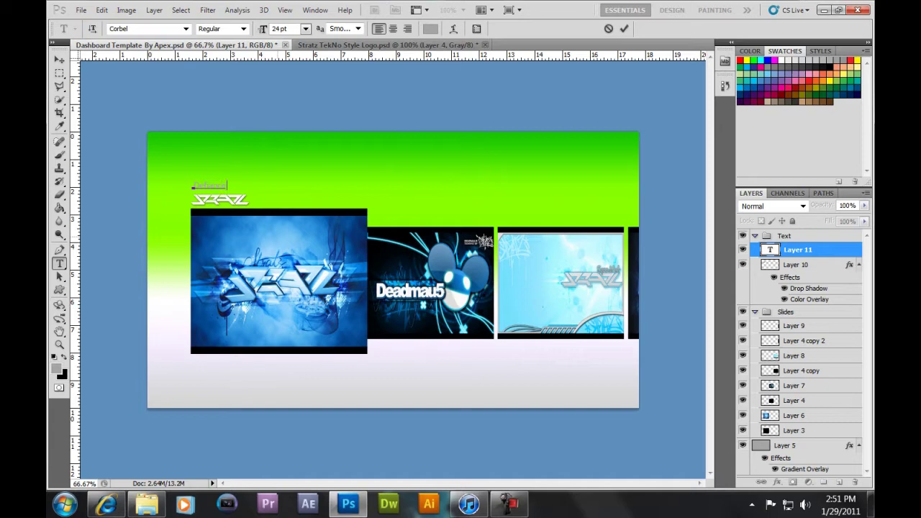
click(623, 29)
right_click(806, 249)
click(705, 141)
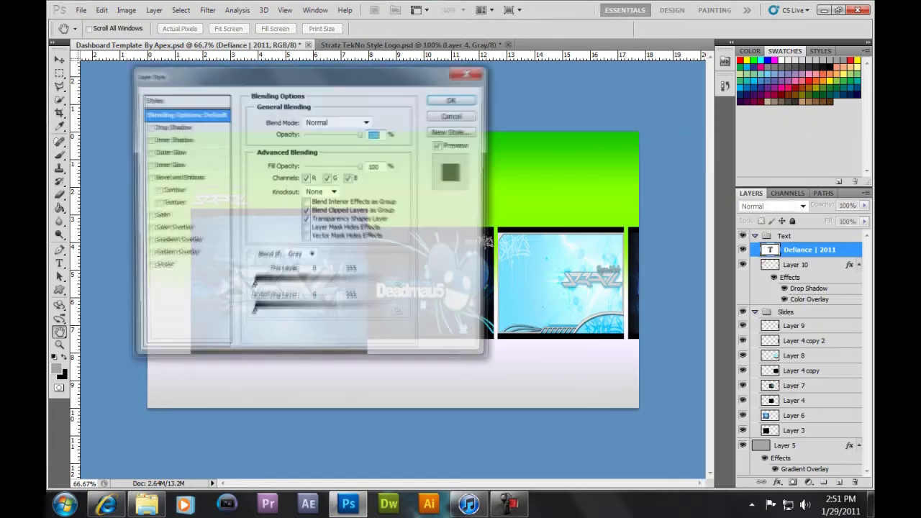
click(174, 127)
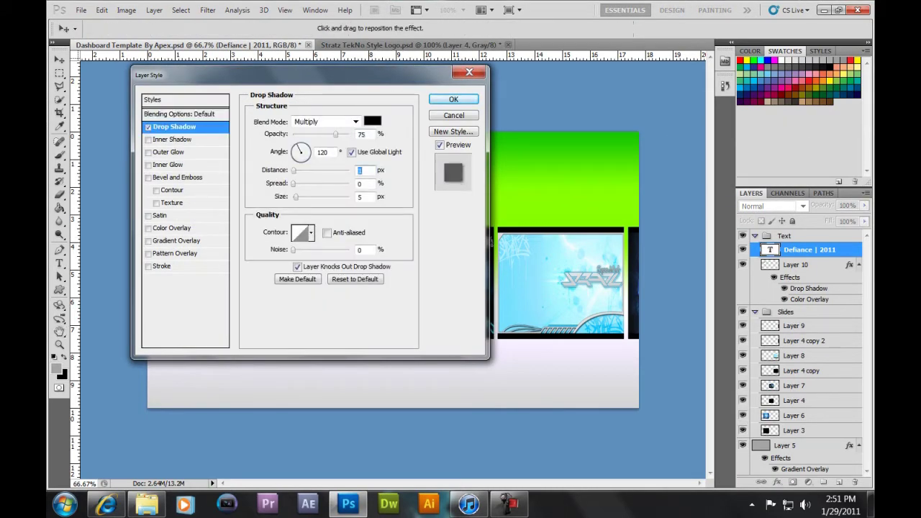
click(171, 227)
click(371, 123)
click(577, 119)
click(453, 98)
Add a coloured name line above Defiance | 2011 and give it a drop shadow.
key(ctrl+t)
key(Return)
key(ctrl+t)
key(Return)
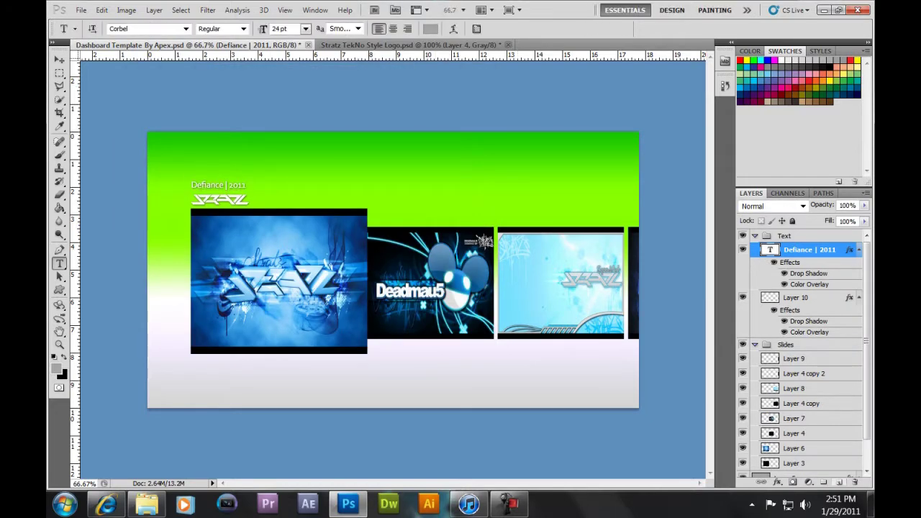
click(195, 171)
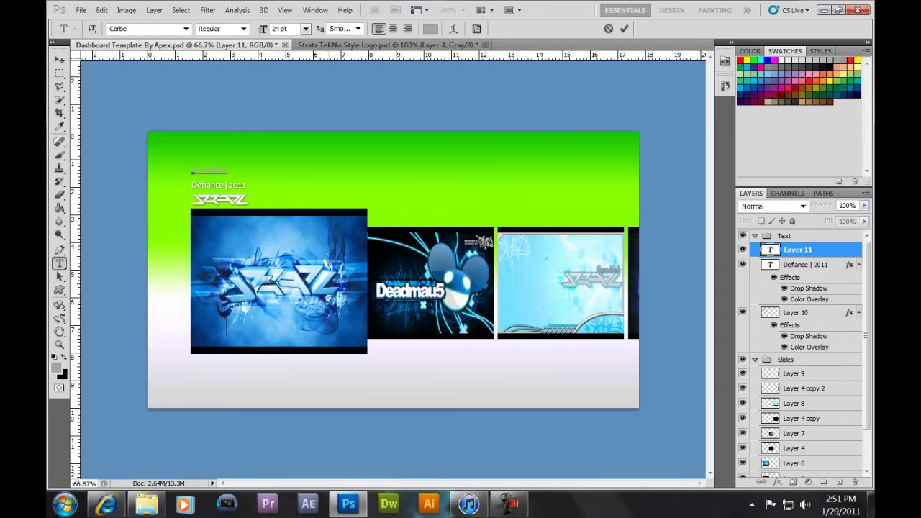
click(431, 29)
click(577, 119)
double_click(834, 249)
click(174, 127)
key(Return)
Add another name line at the top and reposition it.
key(ctrl+t)
key(Return)
key(ctrl+t)
key(Return)
key(t)
click(191, 159)
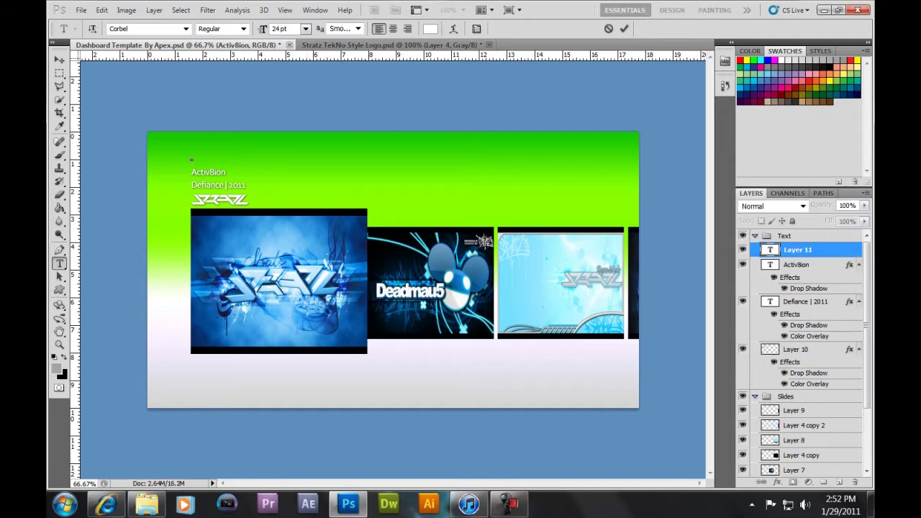
text(re)
key(ctrl+Return)
right_click(820, 250)
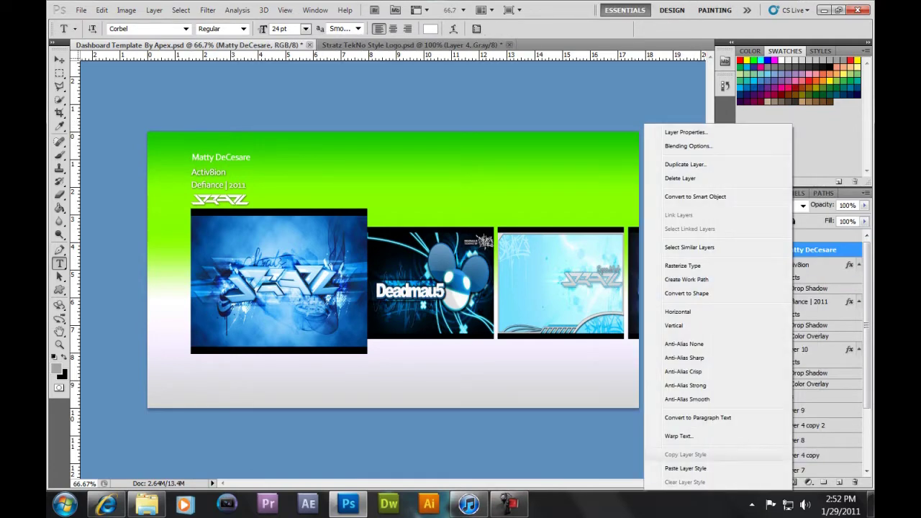
key(Escape)
key(ctrl+t)
key(Return)
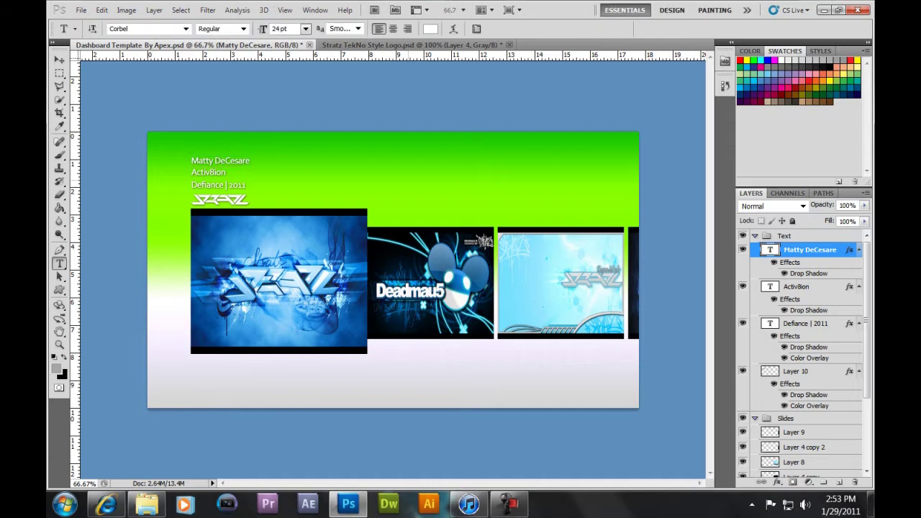
Add the gamertag line above the names, paste the copied drop shadow, and align it.
click(190, 148)
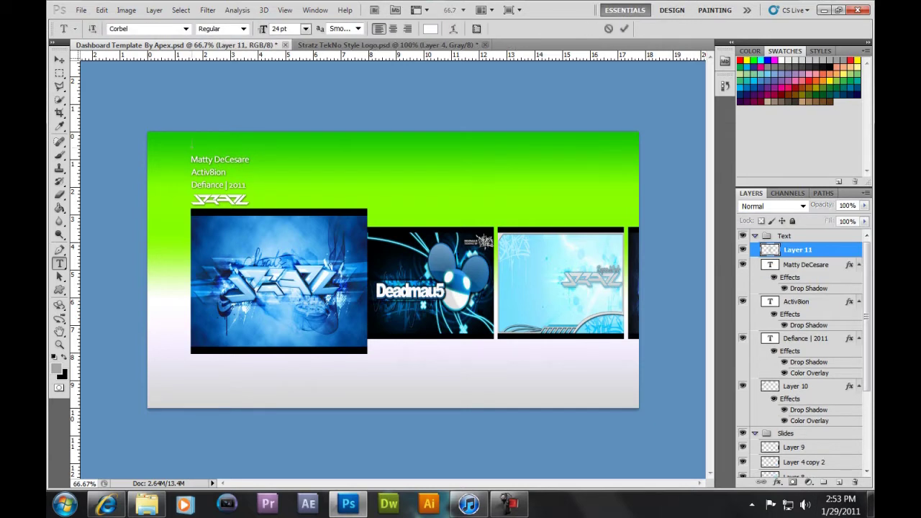
text(TheMightySerb)
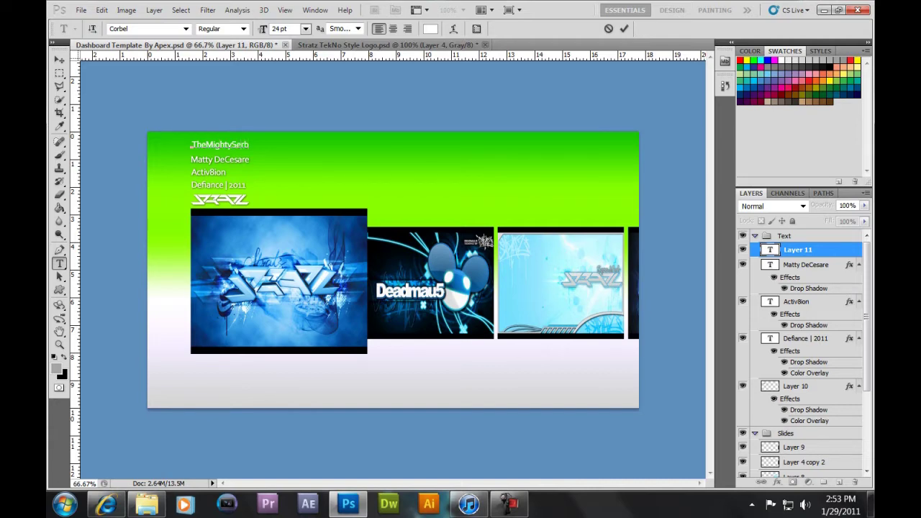
right_click(805, 265)
click(719, 432)
right_click(806, 250)
click(791, 441)
key(ctrl+t)
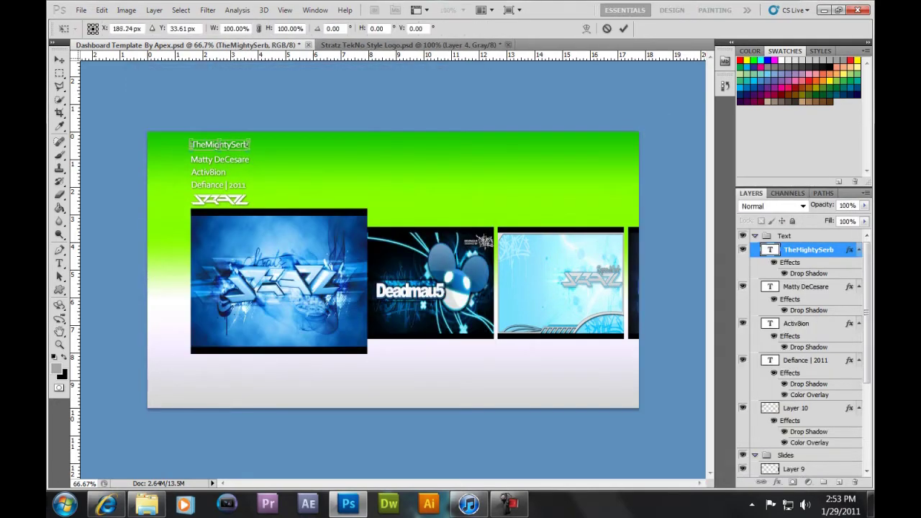
drag(216, 147, 218, 149)
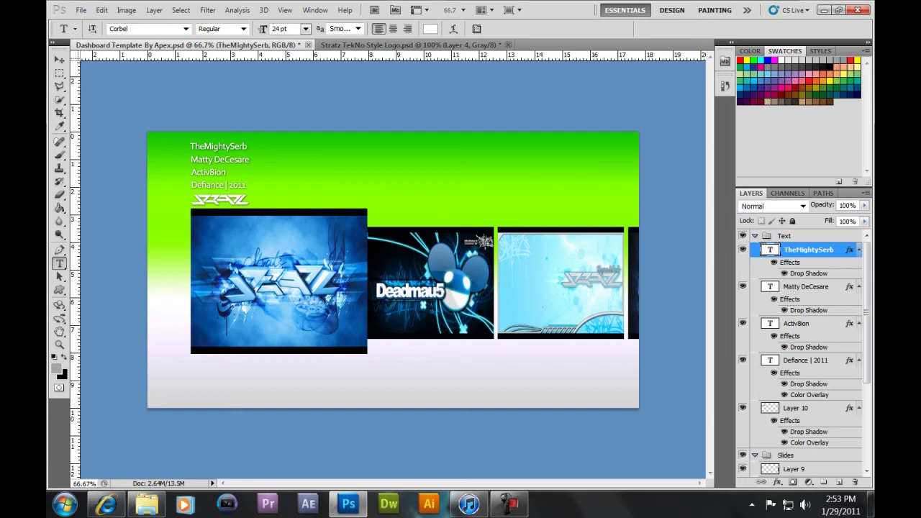
key(Return)
Move the second name line up slightly to tighten the spacing.
key(t)
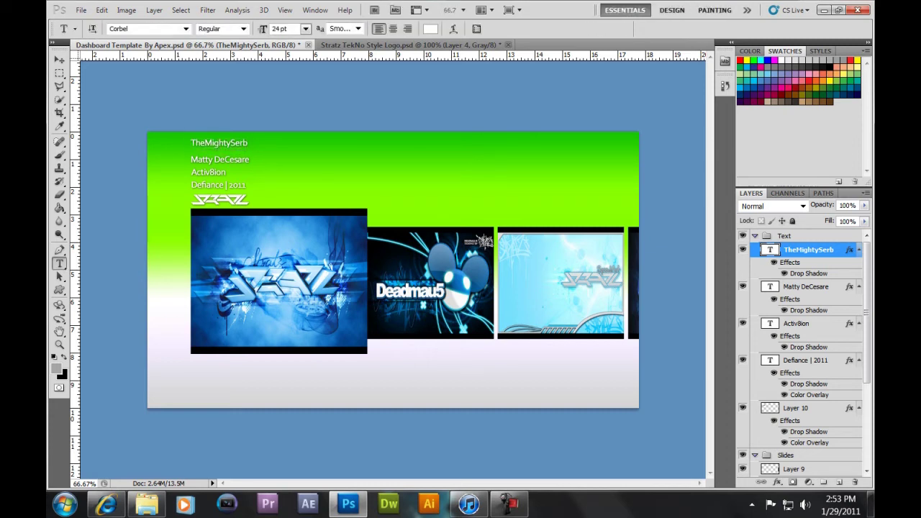
click(219, 159)
drag(219, 159, 208, 170)
click(208, 172)
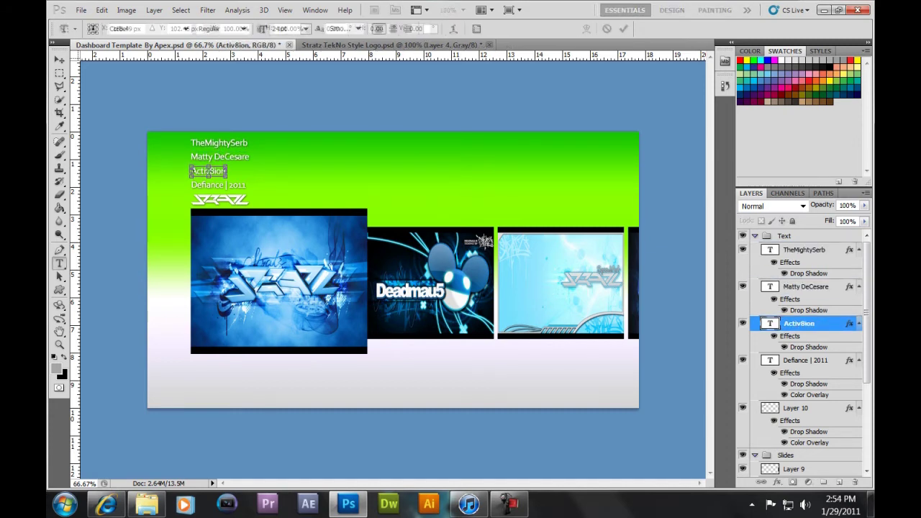
Fade the gamertag and second name line to about 33% opacity.
click(809, 250)
click(864, 205)
click(809, 286)
drag(823, 216, 824, 216)
key(alt+bracketleft)
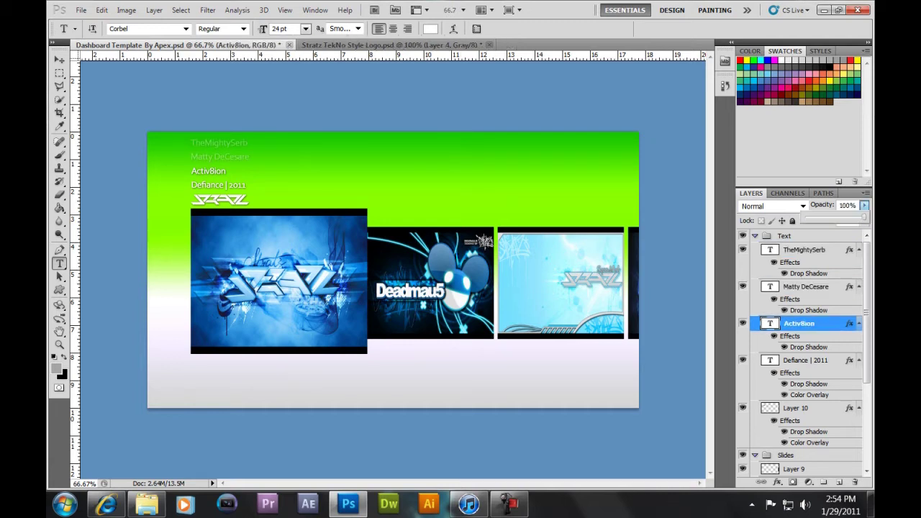
key(alt+bracketleft)
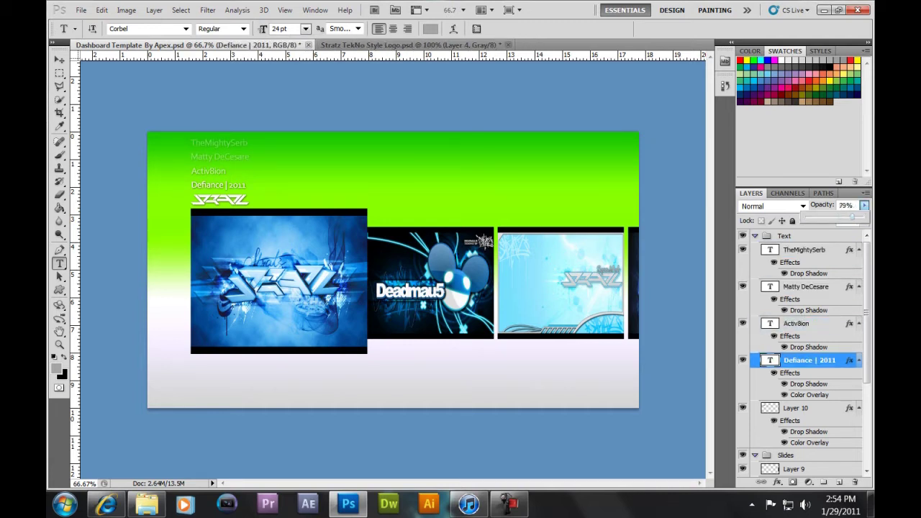
key(alt+bracketleft)
key(ctrl+t)
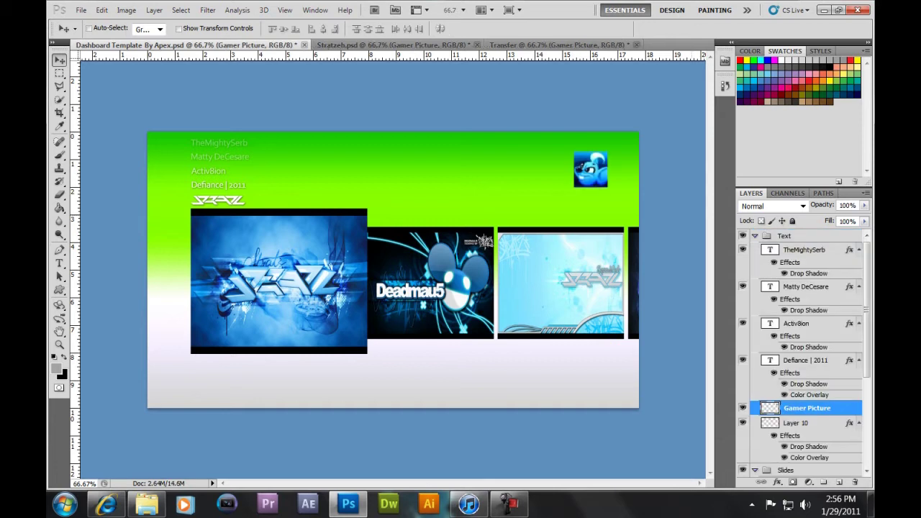
Type the gamertag beside the gamer picture at 30 pt.
key(t)
click(454, 164)
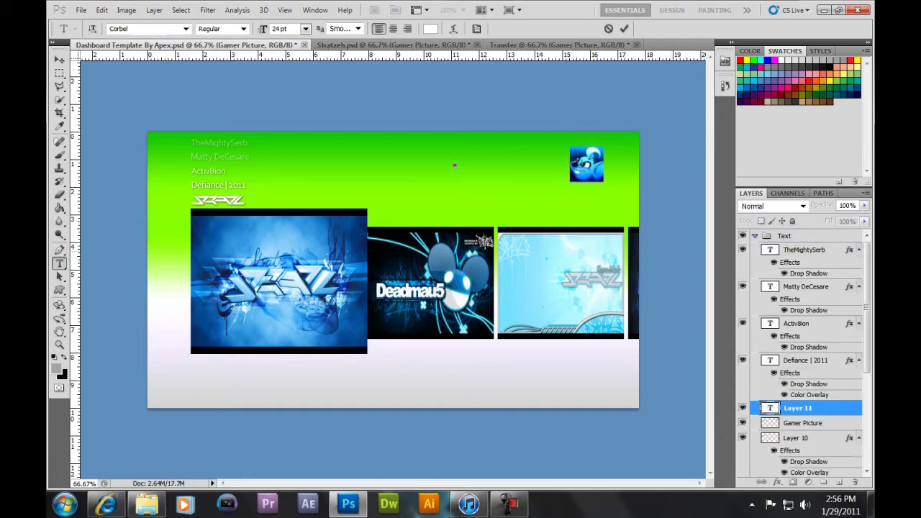
text(DeFy Stratzz)
click(305, 28)
click(297, 187)
drag(477, 162, 535, 157)
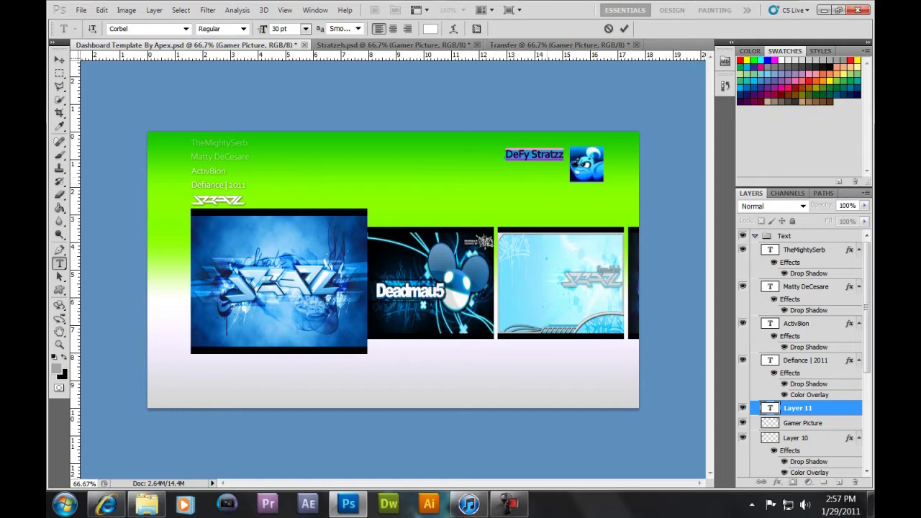
Copy the drop shadow from an existing name layer onto the gamertag and raise its opacity.
right_click(806, 249)
click(698, 146)
click(464, 117)
right_click(806, 250)
click(690, 454)
right_click(803, 408)
click(791, 237)
click(802, 445)
click(803, 407)
drag(864, 205, 858, 217)
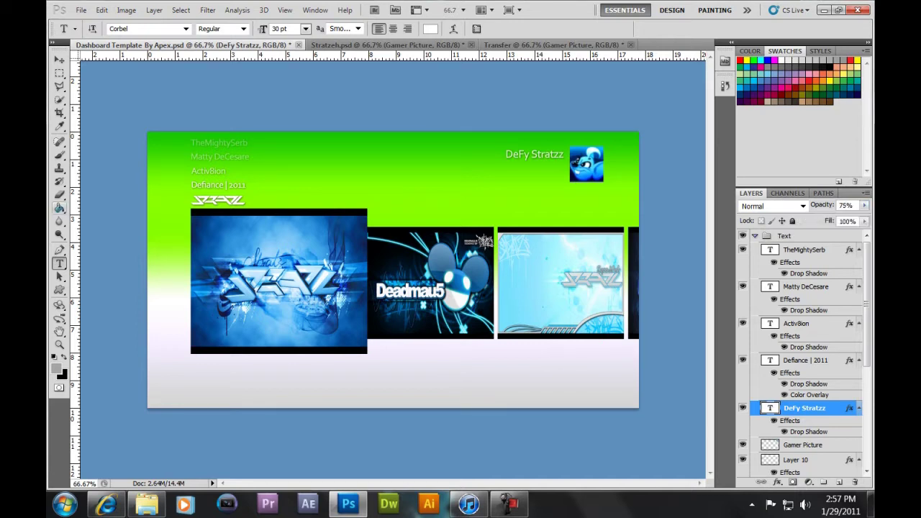
Add the 3195 score under the gamertag in Euphemia 24 pt with the pasted drop shadow.
click(505, 171)
text(3195)
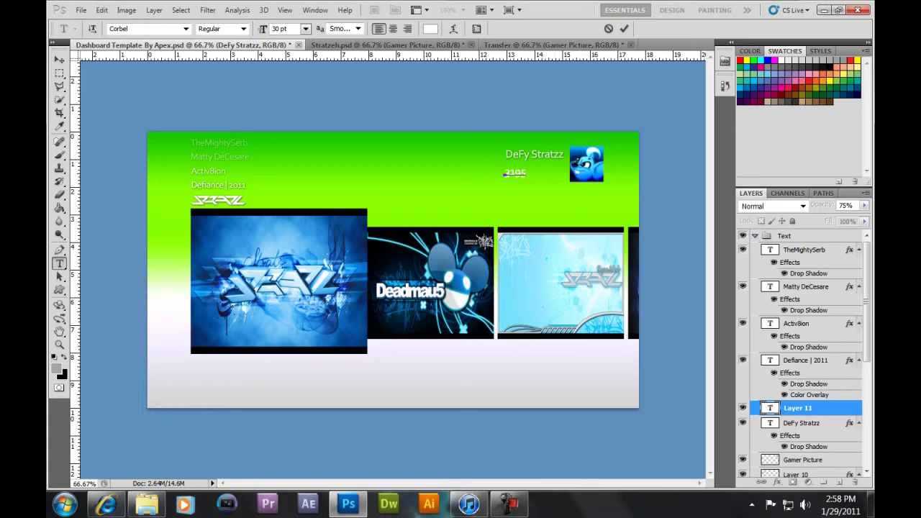
click(185, 29)
click(144, 179)
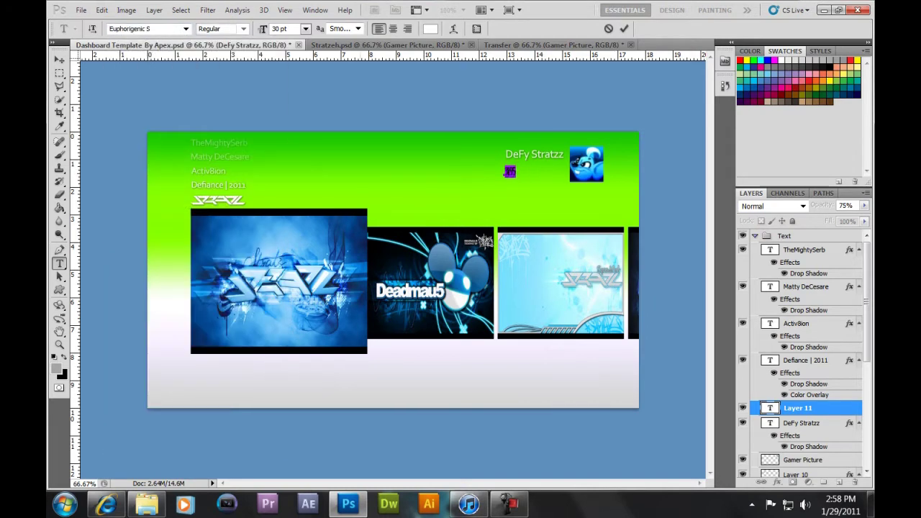
key(Down)
click(305, 29)
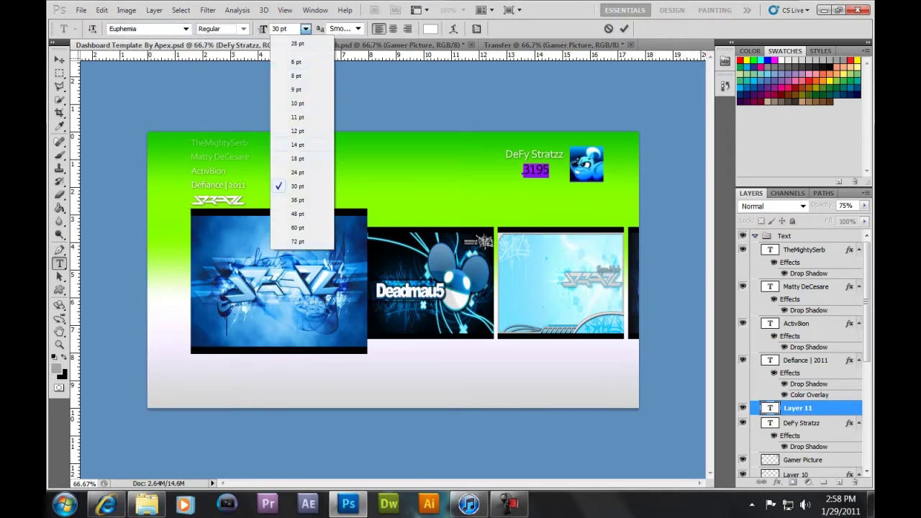
click(288, 168)
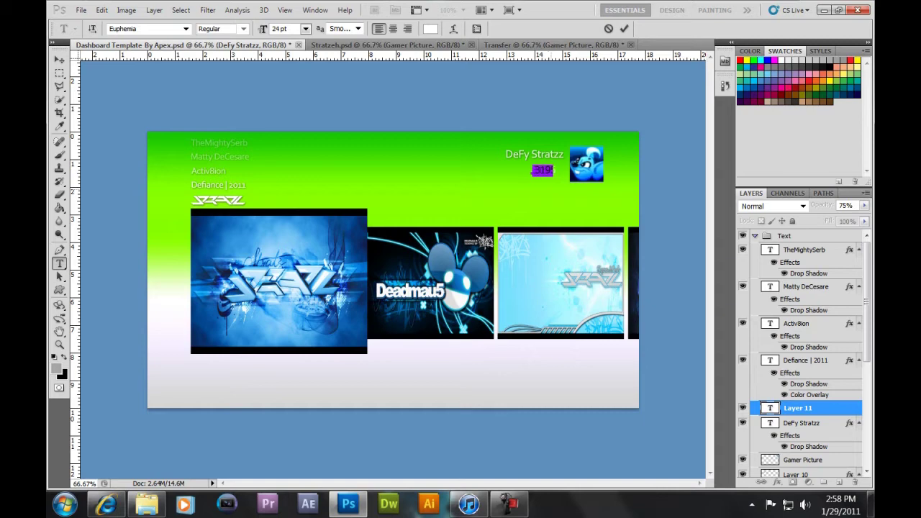
click(624, 29)
right_click(798, 408)
click(784, 366)
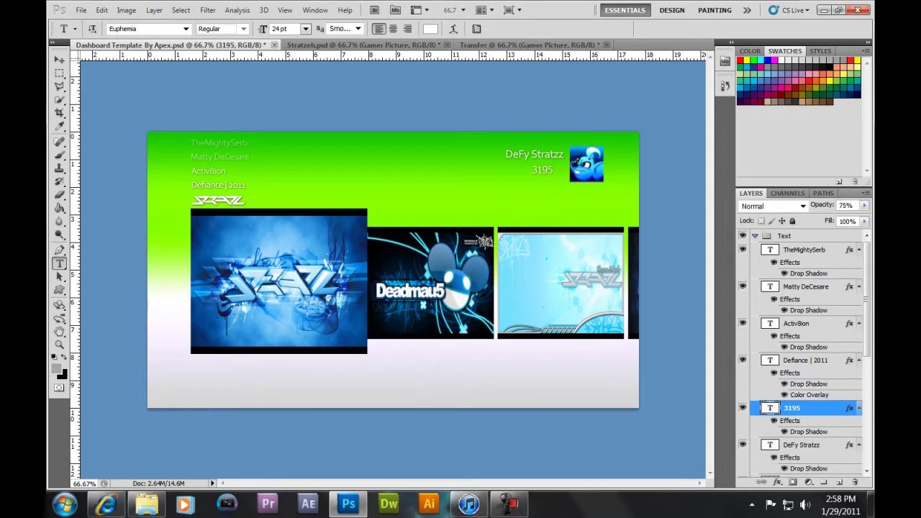
click(514, 44)
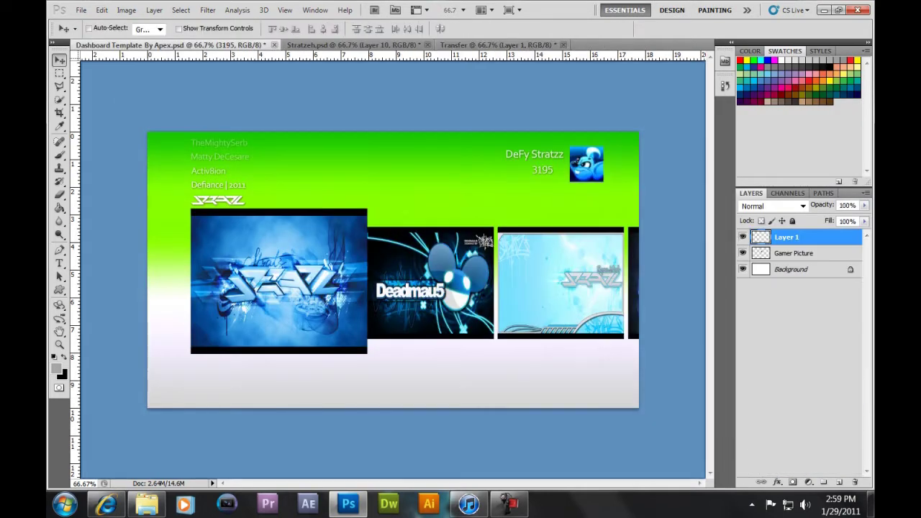
Place the small gamerscore icon beside 3195 at 87% opacity.
drag(405, 212, 557, 169)
key(ctrl+t)
key(Return)
click(864, 205)
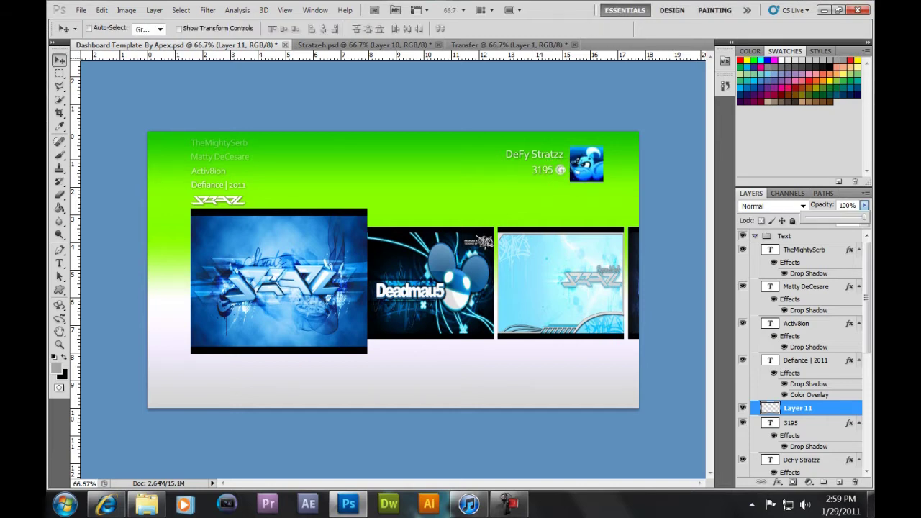
text(87)
key(Return)
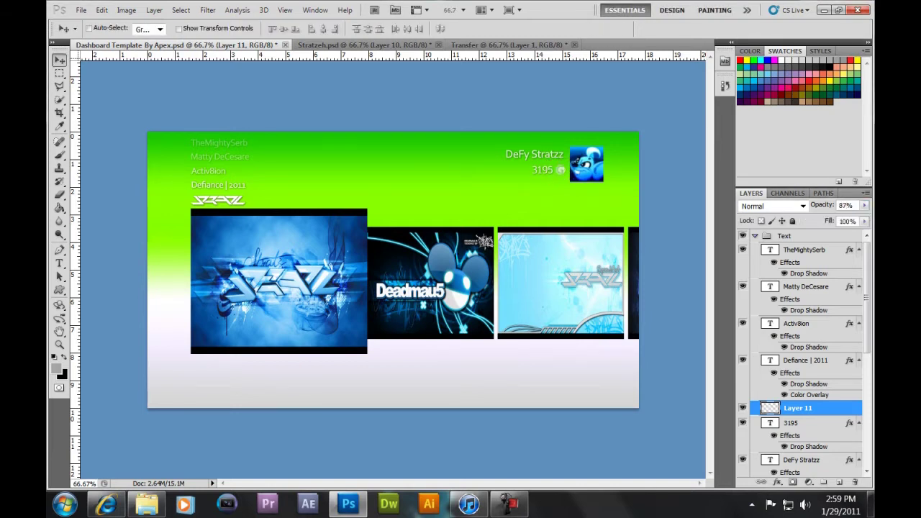
Switch to the Brush and set the painting colour to bright green #72f050.
key(b)
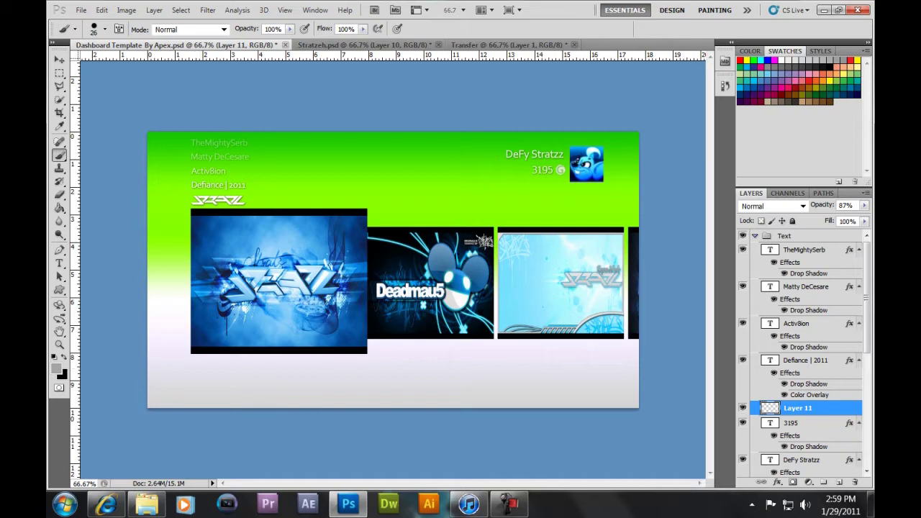
click(57, 369)
click(409, 134)
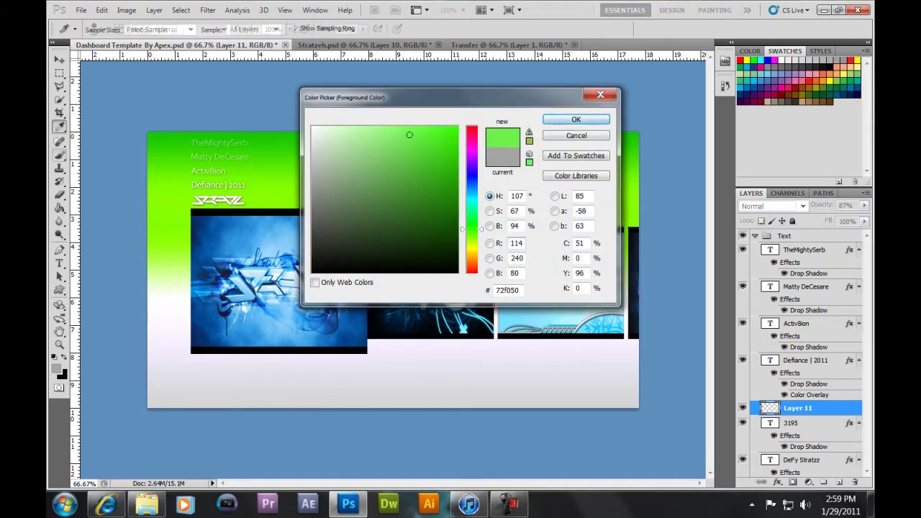
key(Return)
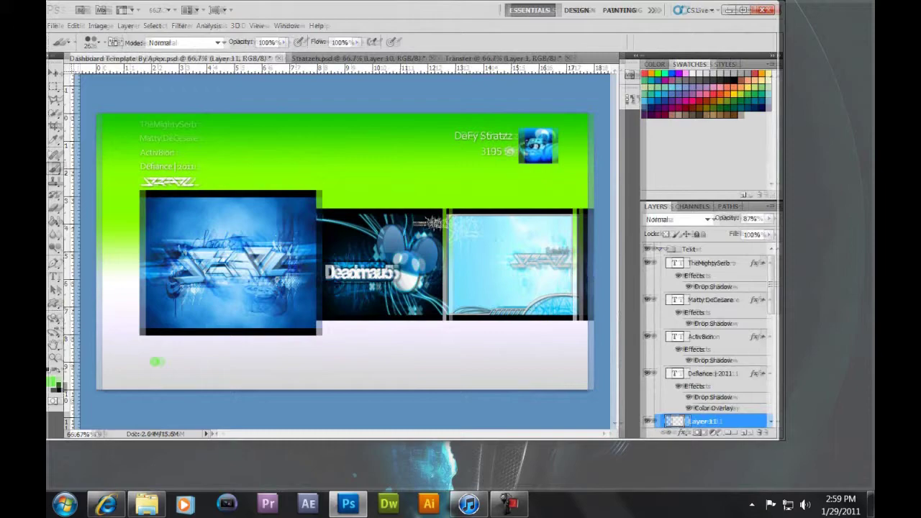
click(102, 9)
key(Escape)
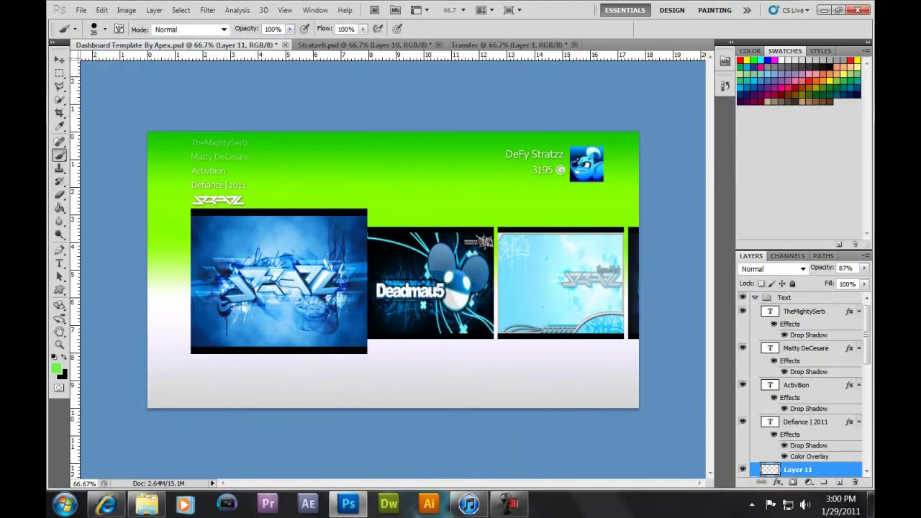
Move the dot layer to the top and give it a light green Color Overlay.
click(803, 328)
click(838, 481)
drag(797, 313, 791, 296)
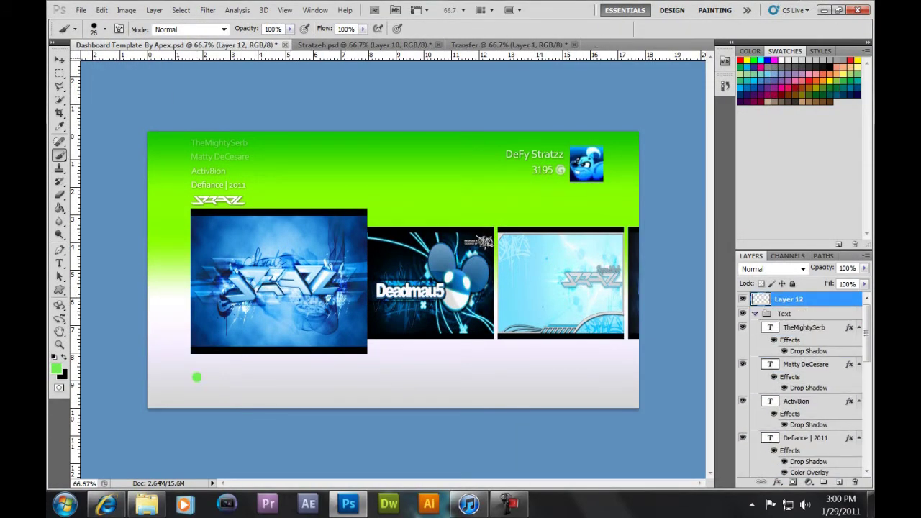
right_click(792, 298)
click(774, 31)
click(175, 227)
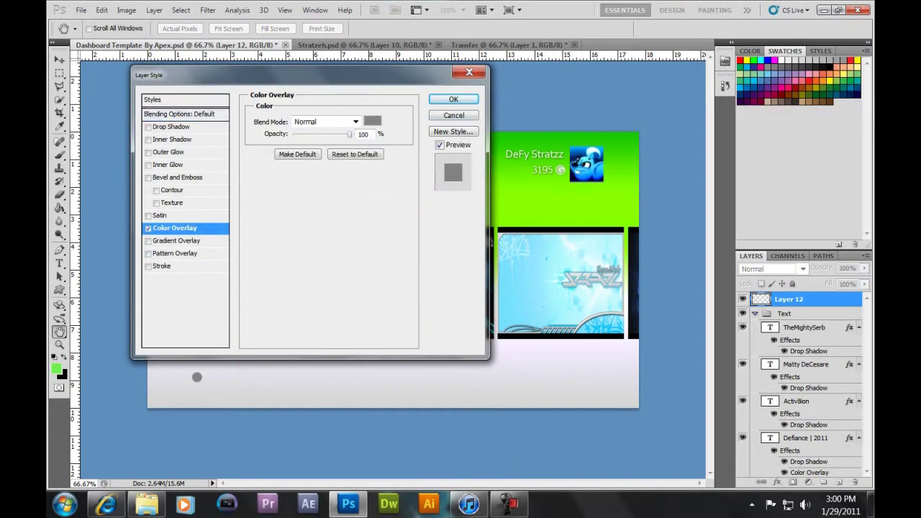
click(375, 122)
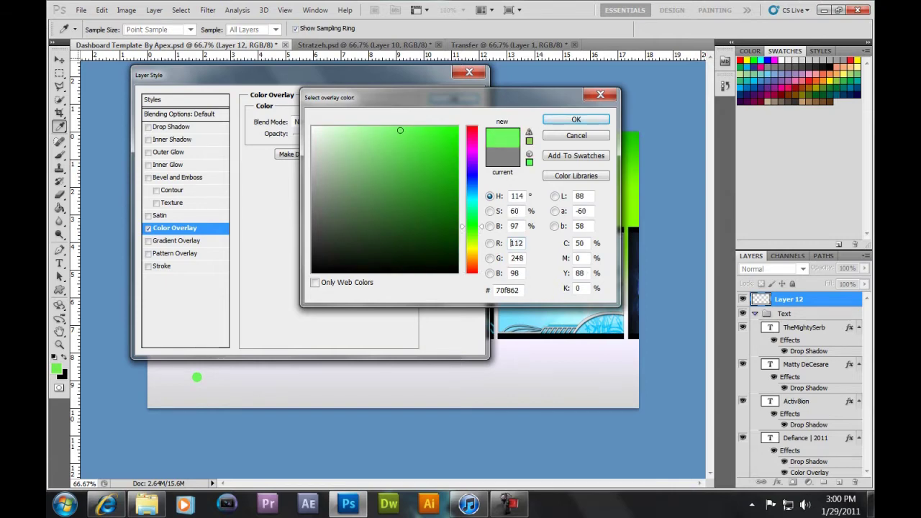
key(Return)
key(Return)
Nudge the green dot right and down into place.
key(ctrl+t)
key(Right)
key(Right)
key(Right)
key(Down)
key(Down)
key(Down)
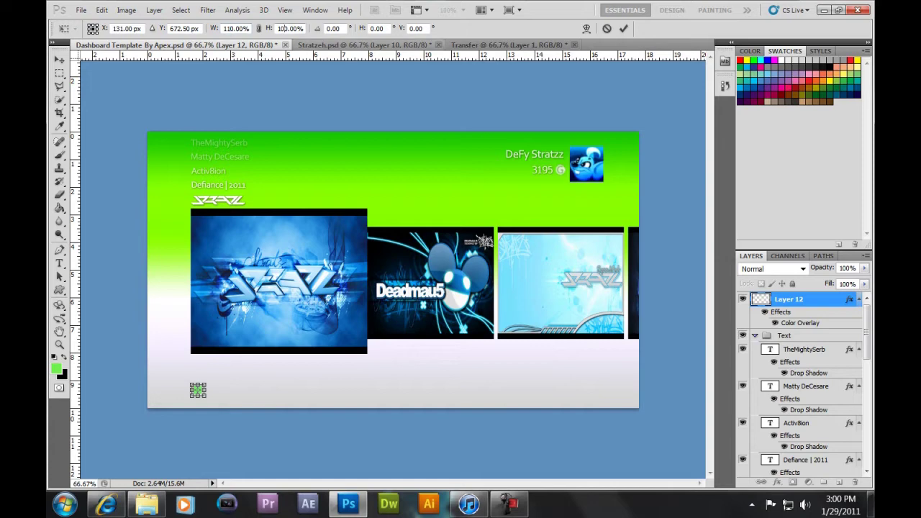
key(Return)
key(b)
Start a text layer on the green dot using the Corbel font.
key(t)
click(194, 387)
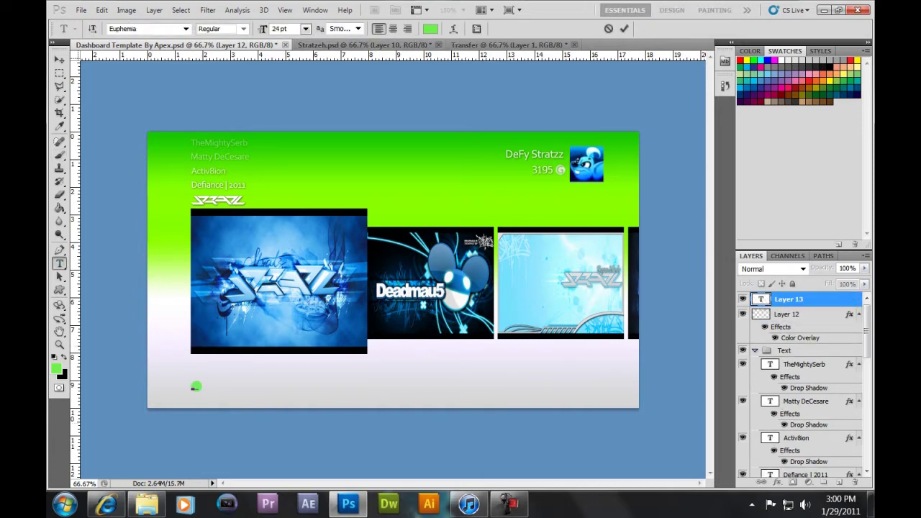
click(185, 29)
scroll(166, 180, up, 5)
click(166, 214)
key(ctrl+t)
key(ctrl+t)
Type the letter A and give both the A and the green circle drop shadows.
text(A)
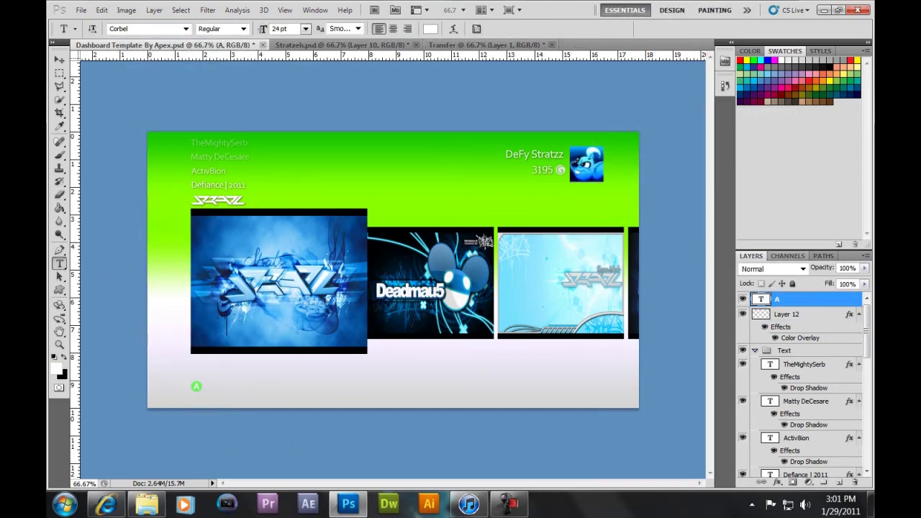
double_click(827, 299)
click(171, 127)
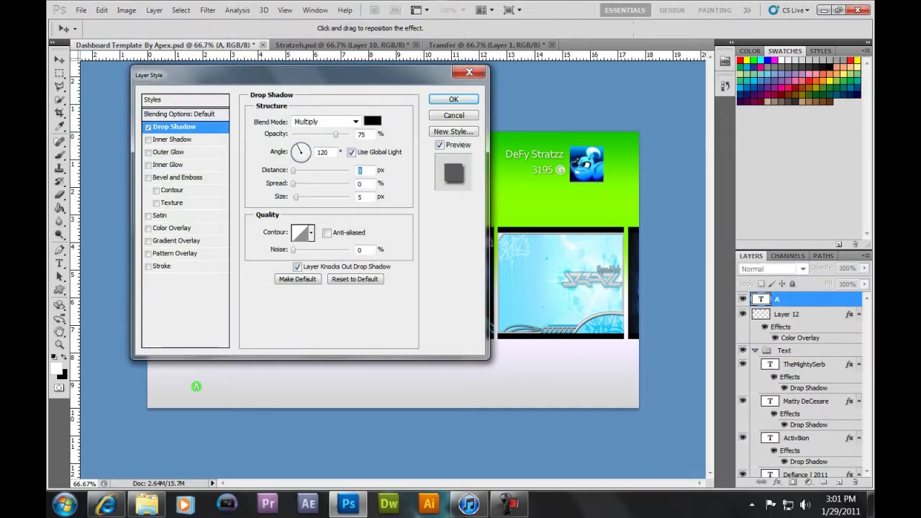
click(453, 99)
click(788, 335)
double_click(820, 335)
click(172, 127)
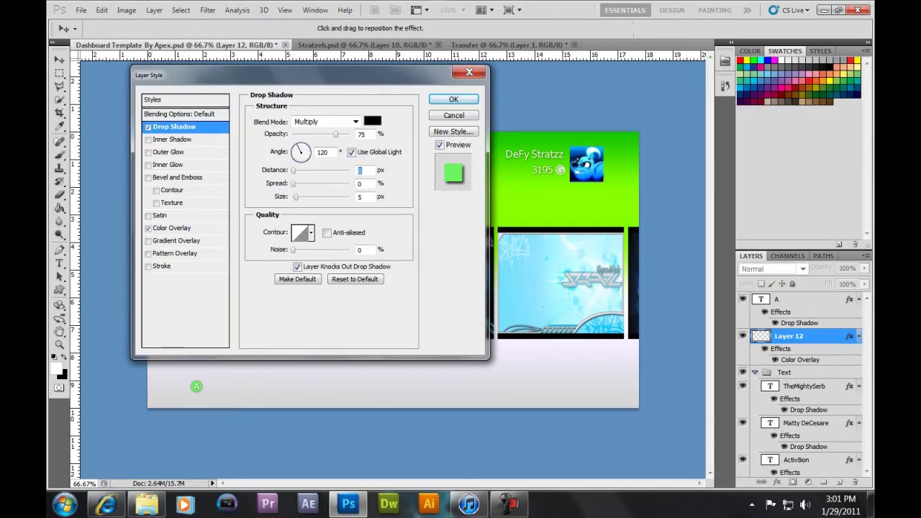
key(Return)
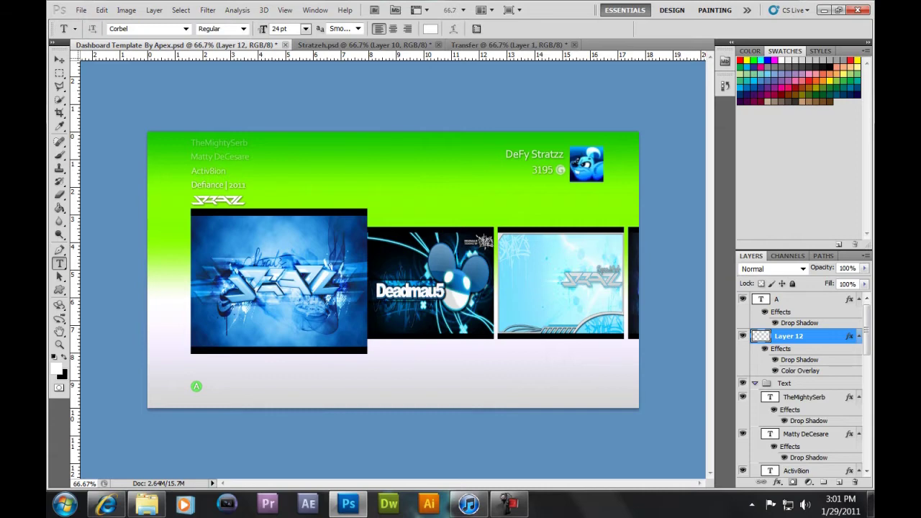
Duplicate the green circle beside it and recolour the copy blue via Color Overlay.
key(ctrl+j)
key(ctrl+t)
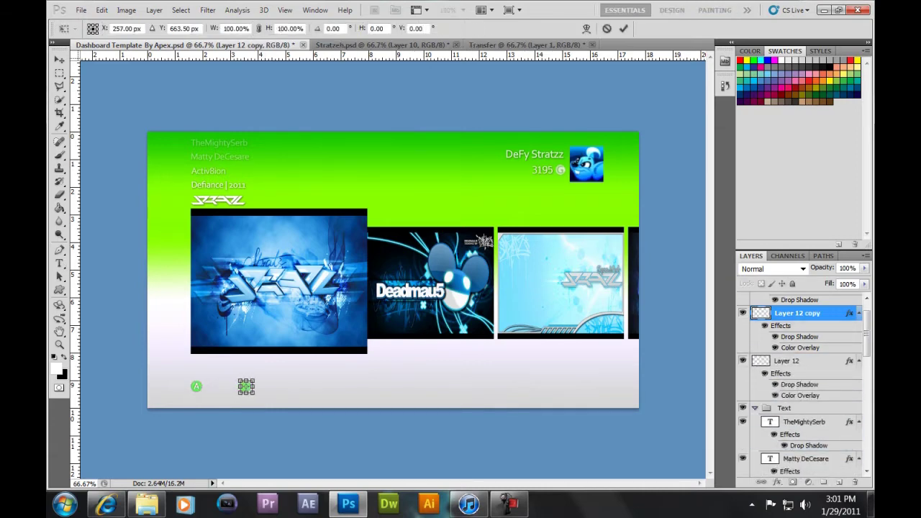
key(Return)
double_click(799, 348)
click(370, 122)
click(458, 185)
key(Return)
key(Return)
Add the letter X on the blue circle and nudge it slightly left.
key(t)
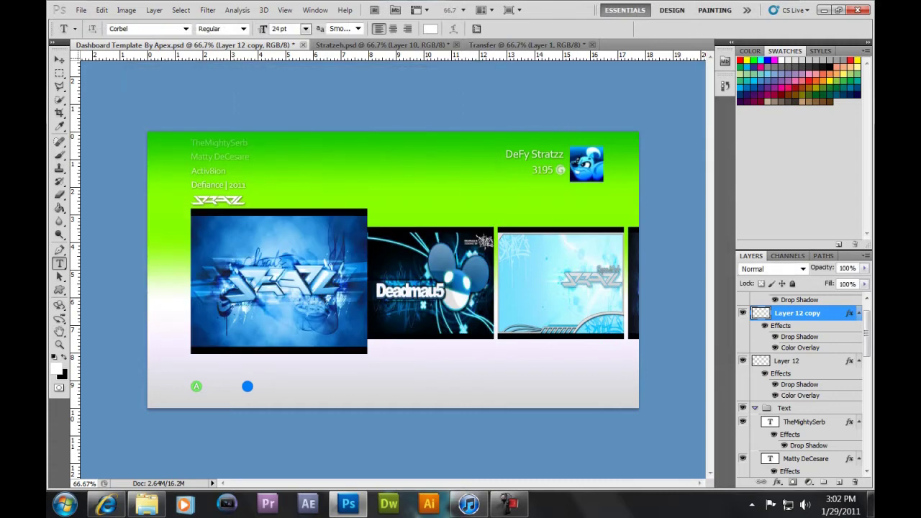
click(262, 387)
key(ctrl+t)
key(ctrl+t)
key(ctrl+Return)
key(ctrl+t)
key(Left)
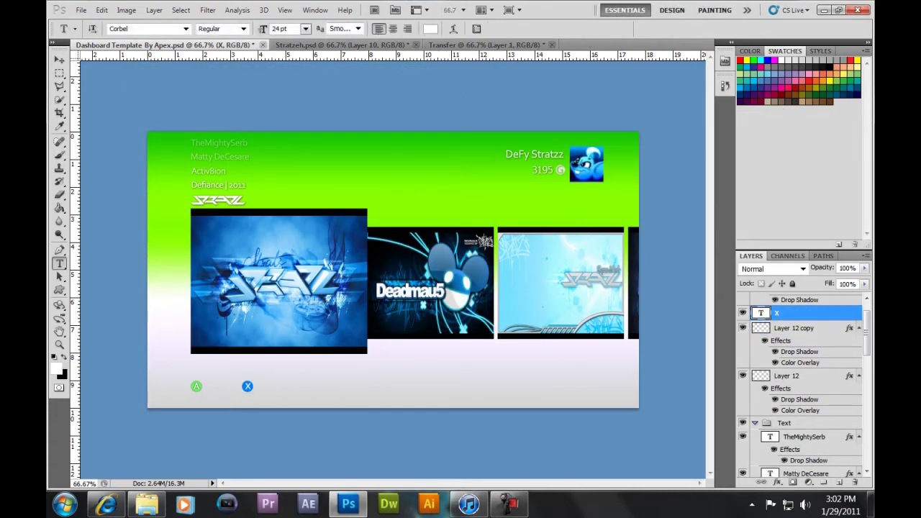
key(Return)
Give the X letter a drop shadow.
right_click(809, 313)
click(676, 144)
click(173, 127)
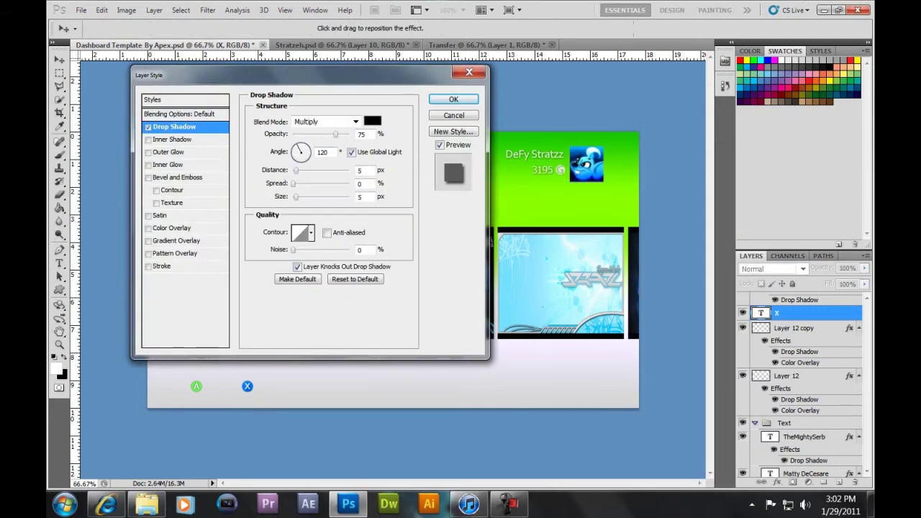
key(Return)
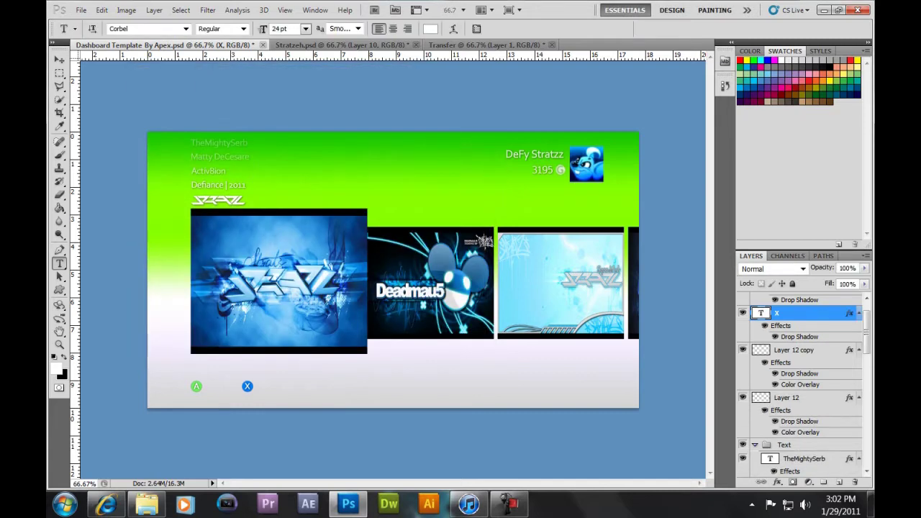
click(205, 387)
text(Select)
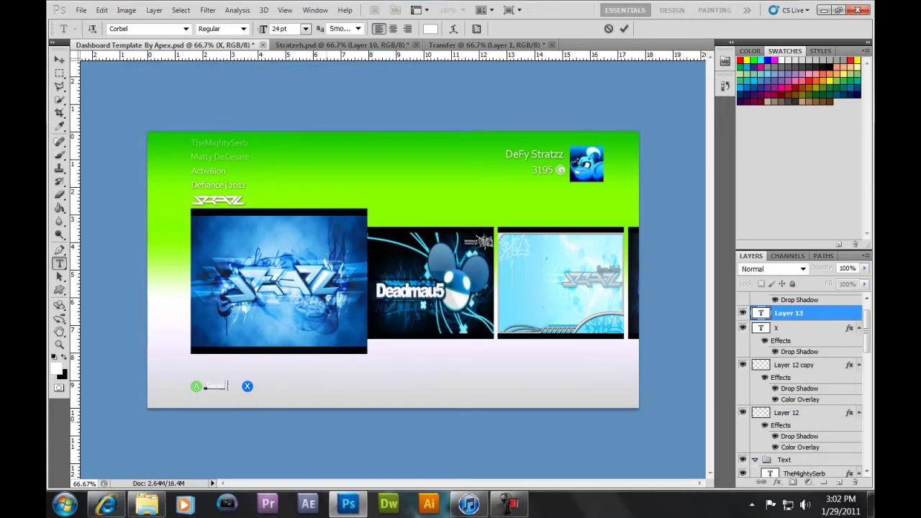
Add the Details label beside the X button and fade it to 75% opacity.
click(249, 386)
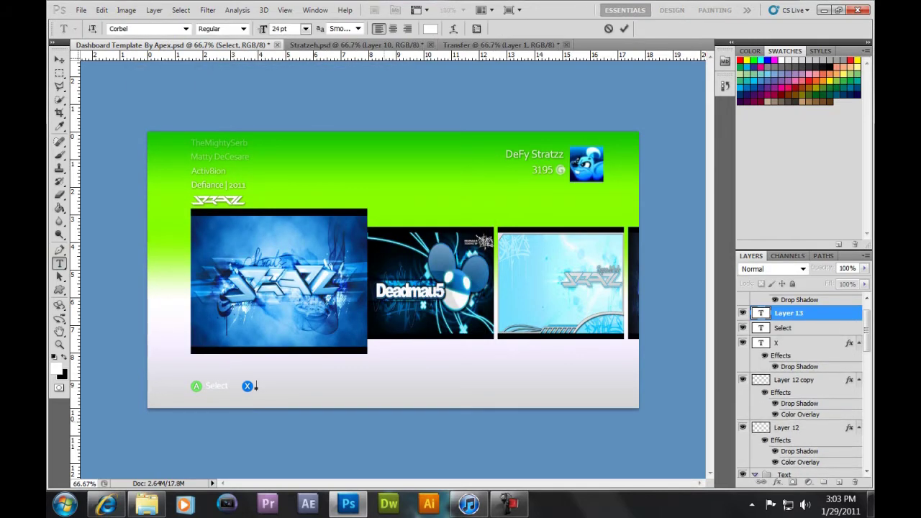
click(813, 313)
right_click(809, 312)
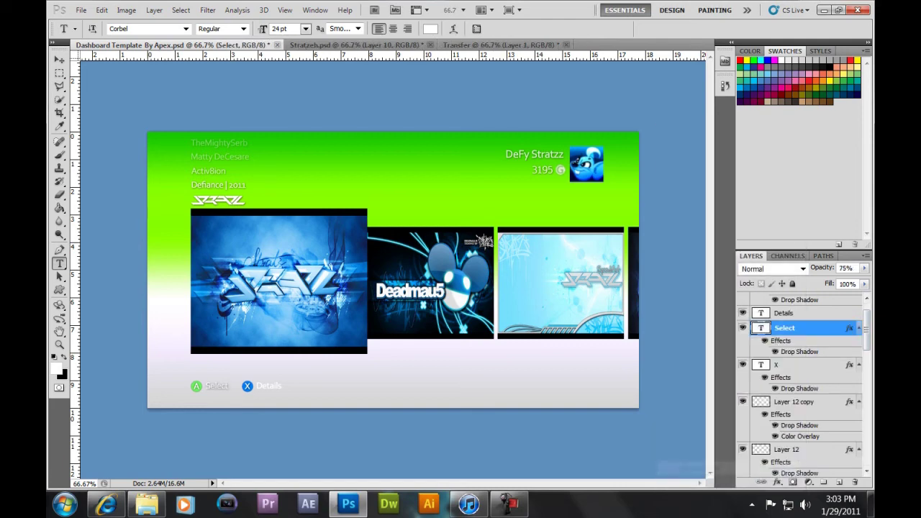
key(Escape)
Align the Select and Details labels beside their buttons.
click(761, 350)
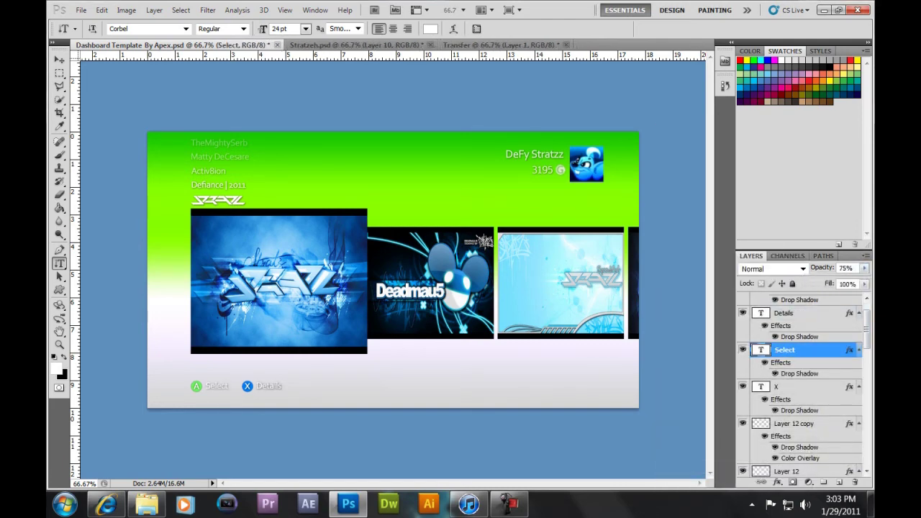
click(784, 313)
key(ctrl+t)
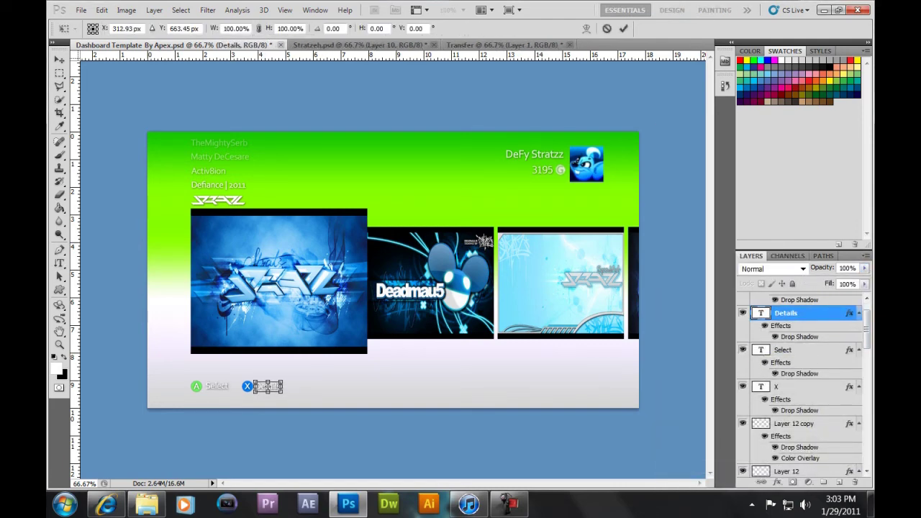
key(Return)
click(784, 350)
key(ctrl+t)
key(Return)
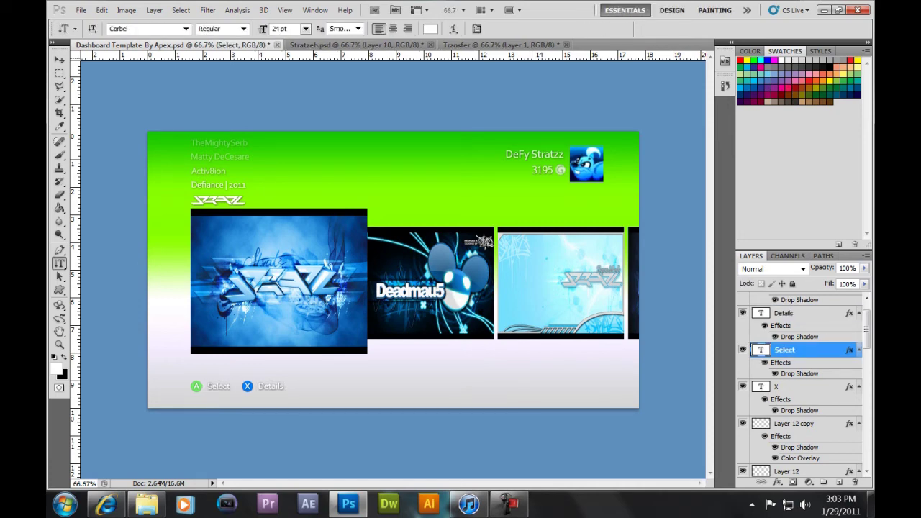
Create Layer 13 below Layer 5 and fill it with white.
scroll(798, 389, down, 5)
key(ctrl+shift+alt+n)
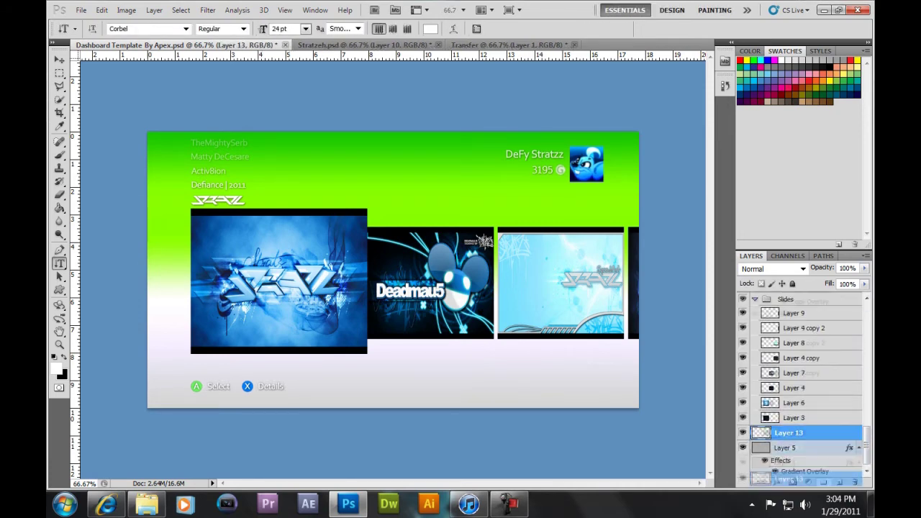
key(b)
click(105, 29)
key(Escape)
key(alt+BackSpace)
double_click(827, 469)
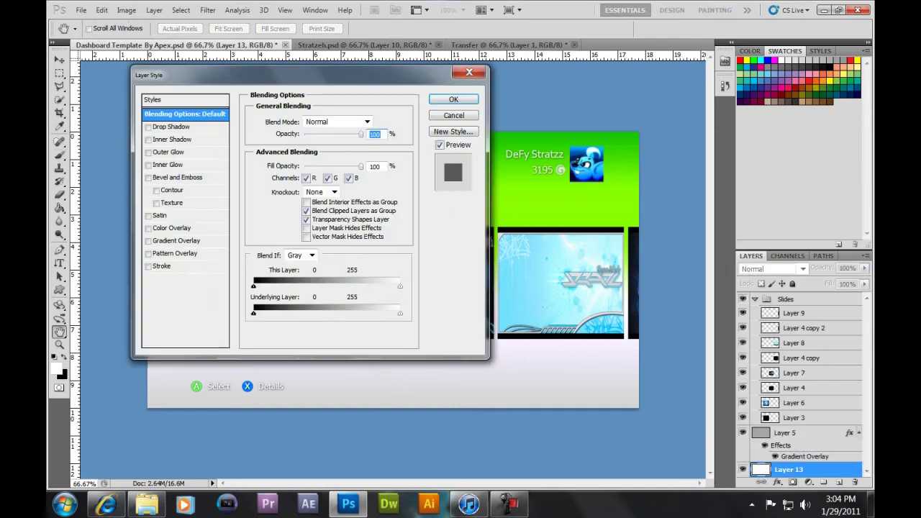
Give Layer 13 a radial transparent-to-black Gradient Overlay with the black stop at 7%.
click(180, 241)
click(323, 147)
click(510, 374)
click(549, 118)
click(660, 153)
click(313, 162)
click(309, 180)
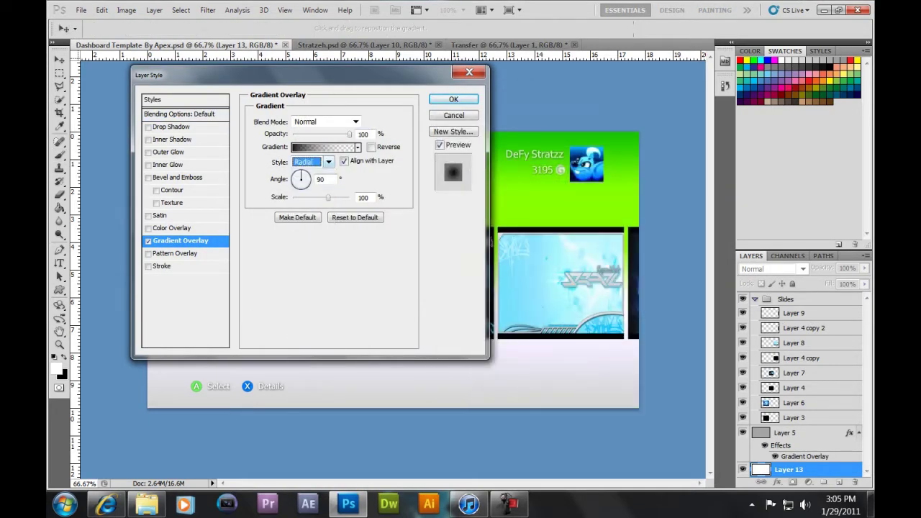
click(323, 147)
mouse_move(496, 325)
mouse_down()
mouse_move(473, 325)
mouse_move(671, 297)
mouse_move(461, 297)
mouse_up()
click(660, 154)
click(454, 99)
Set Layer 5's blend mode to Overlay at 89% opacity.
right_click(784, 432)
click(762, 170)
click(335, 122)
click(327, 313)
key(Return)
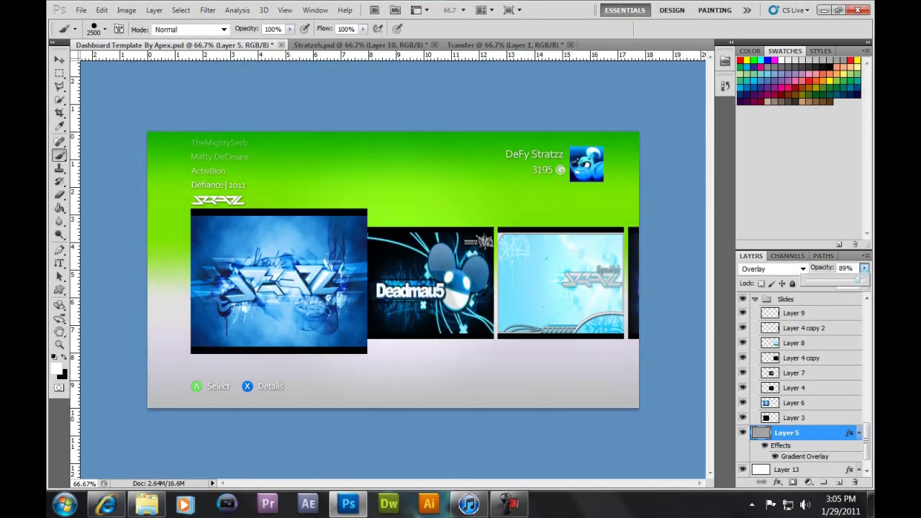
key(alt+bracketleft)
key(alt+bracketright)
key(alt+bracketleft)
key(alt+bracketright)
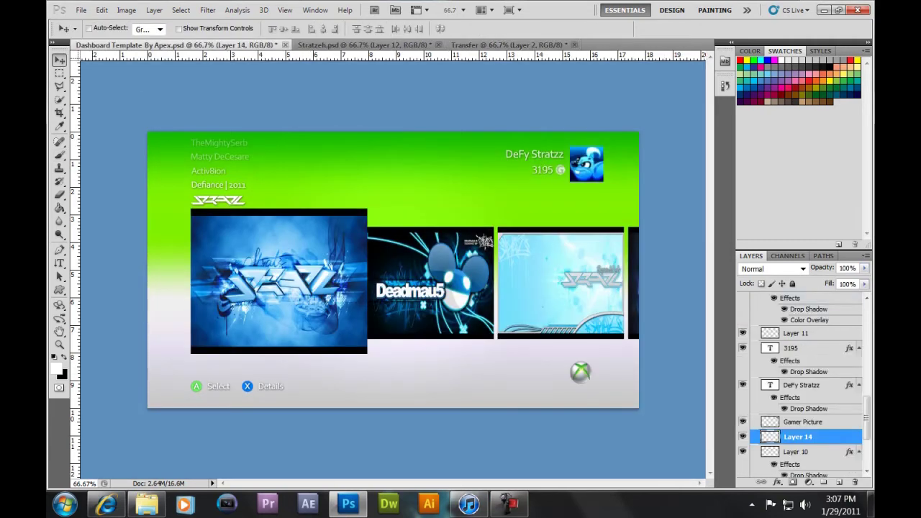
Place the Xbox logo bottom-right with a Normal-mode dark grey Outer Glow.
key(ctrl+t)
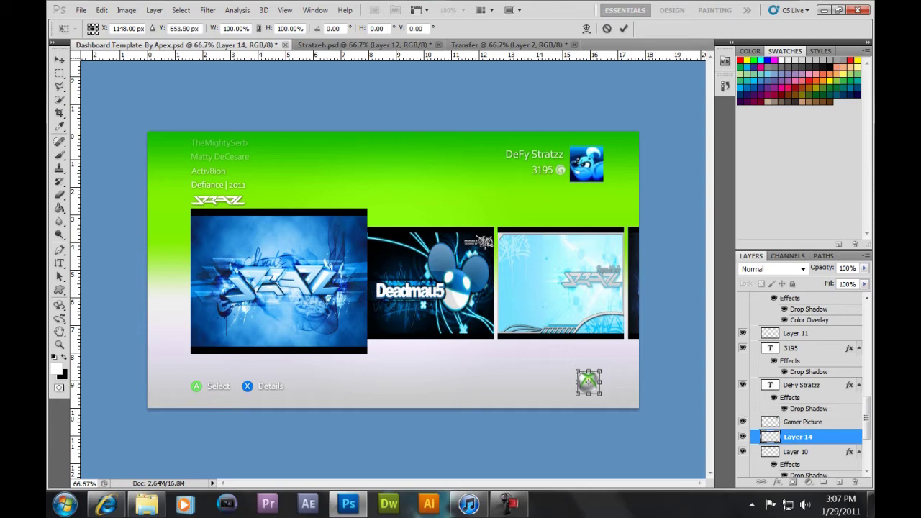
key(Return)
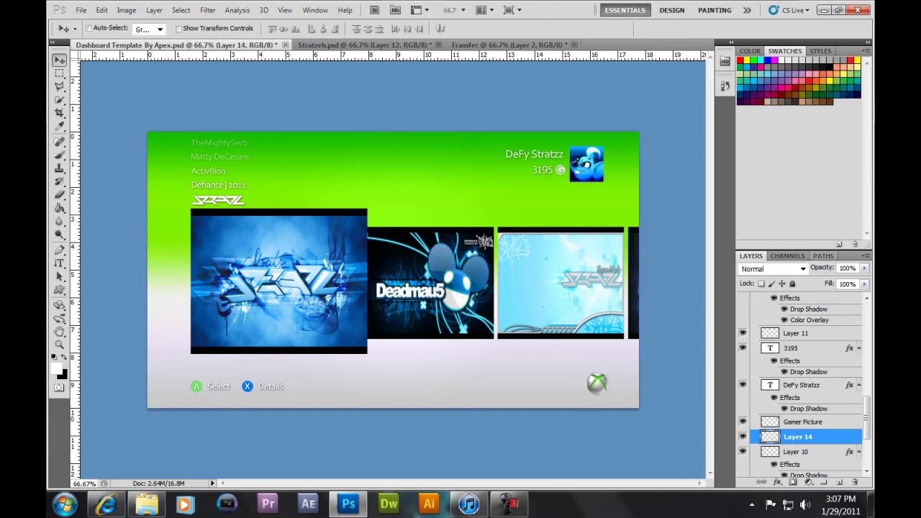
double_click(835, 437)
click(171, 152)
click(278, 162)
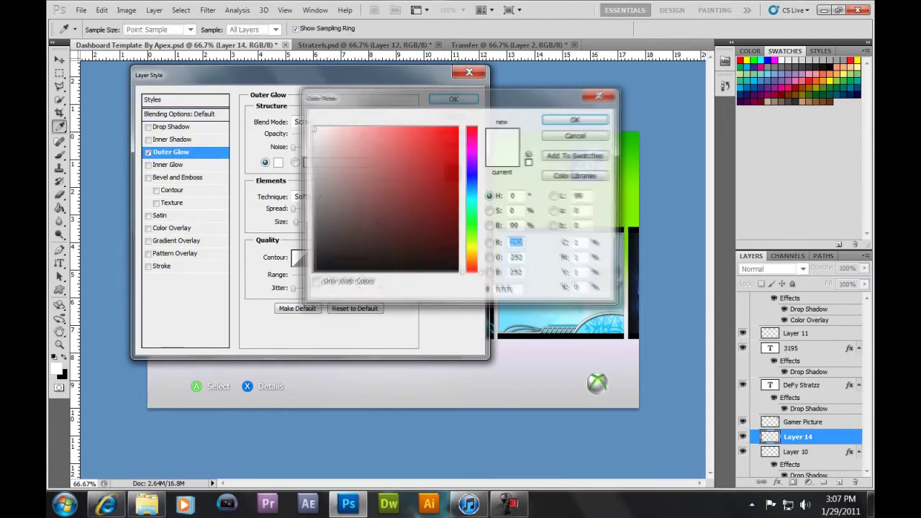
click(575, 119)
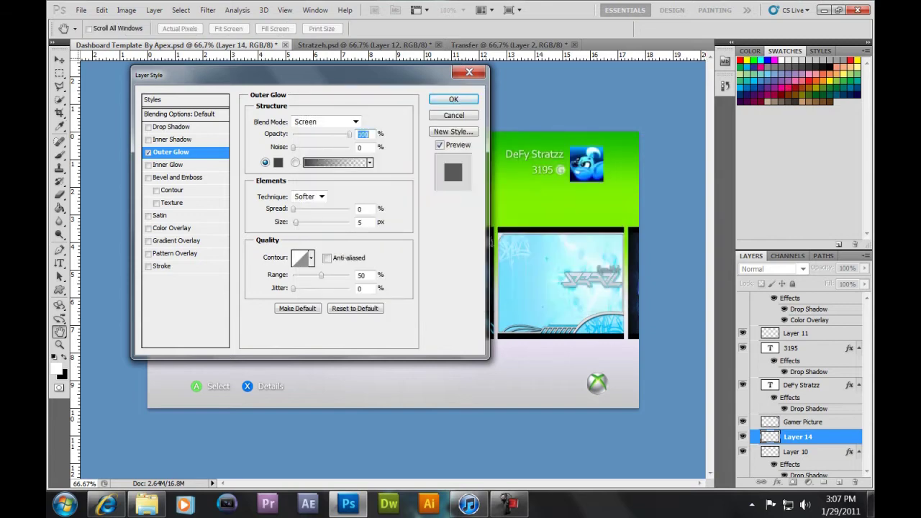
click(326, 122)
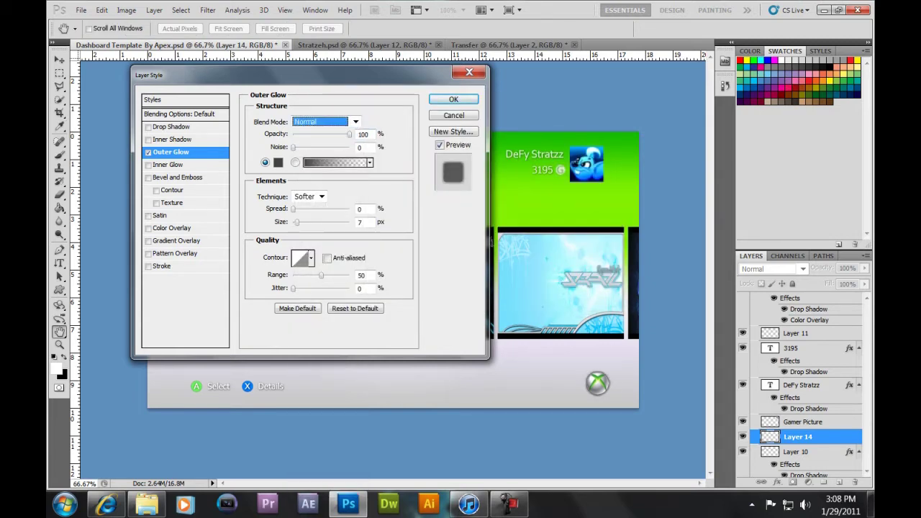
key(Return)
key(b)
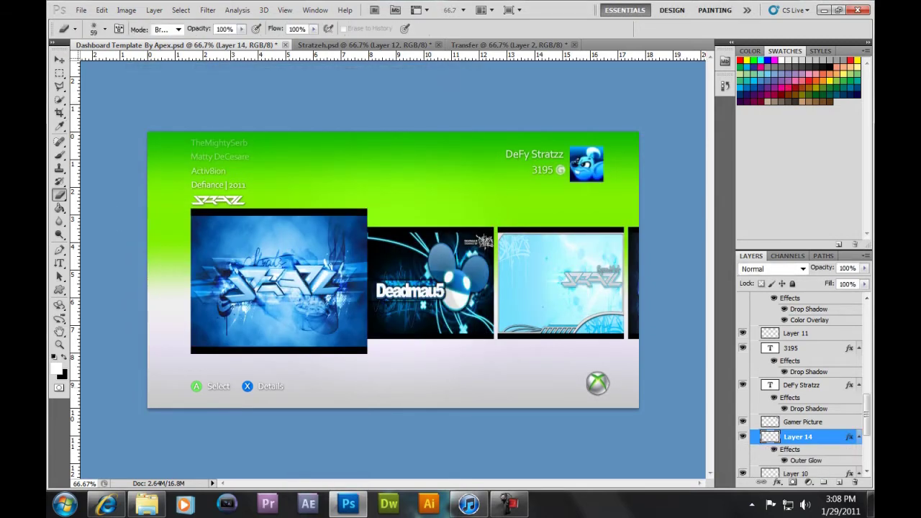
Undo the last logo change and inspect the layer styles of Layer 12 copy and Layer 12.
click(101, 10)
click(123, 21)
key(alt+bracketright)
key(alt+bracketright)
key(alt+bracketright)
key(alt+bracketright)
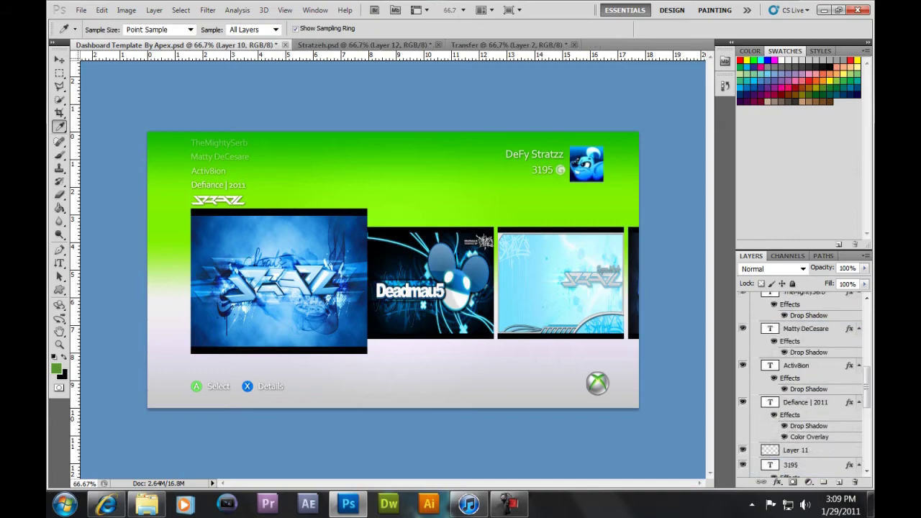
right_click(849, 436)
click(763, 187)
key(Escape)
key(alt+bracketleft)
click(174, 228)
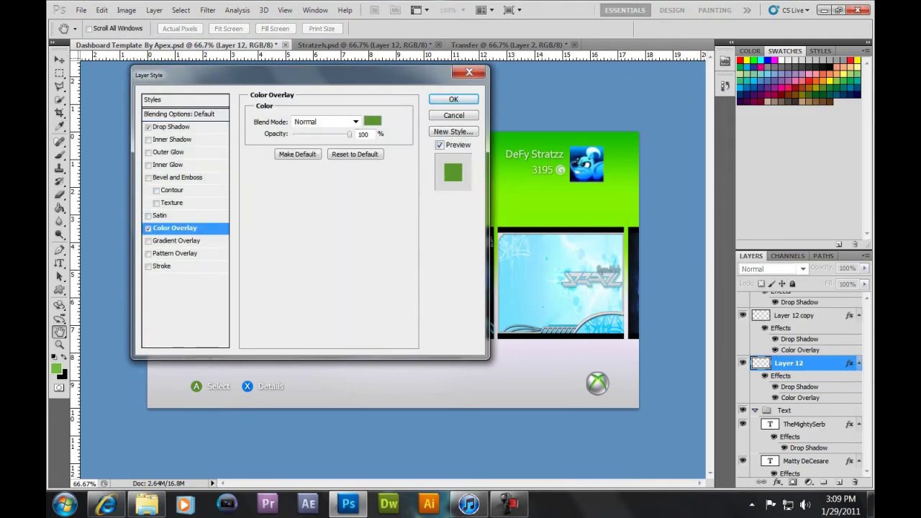
Gather the A, X, Select and Details label layers into Group 1.
scroll(799, 381, up, 3)
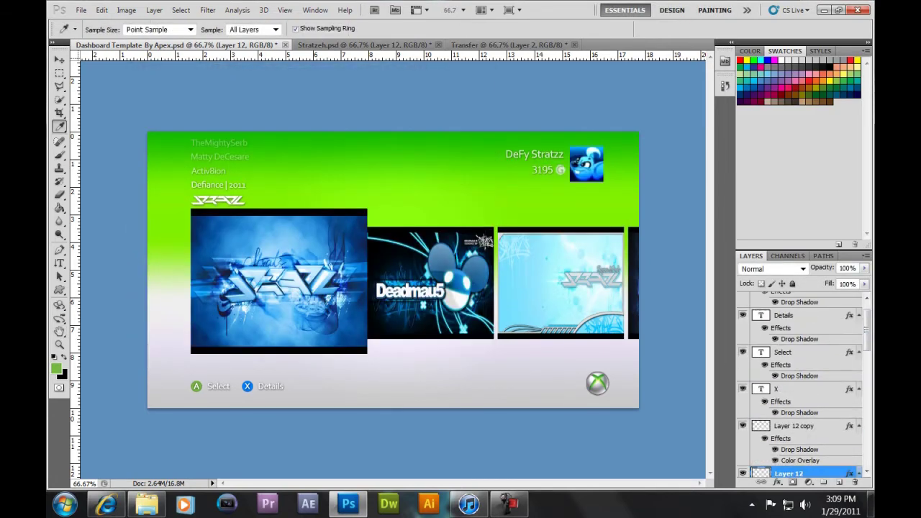
scroll(798, 381, up, 5)
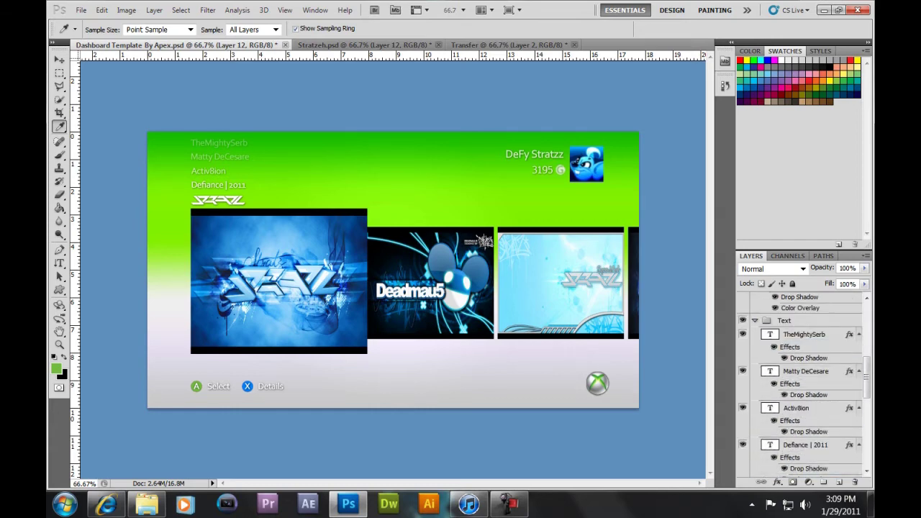
click(789, 297)
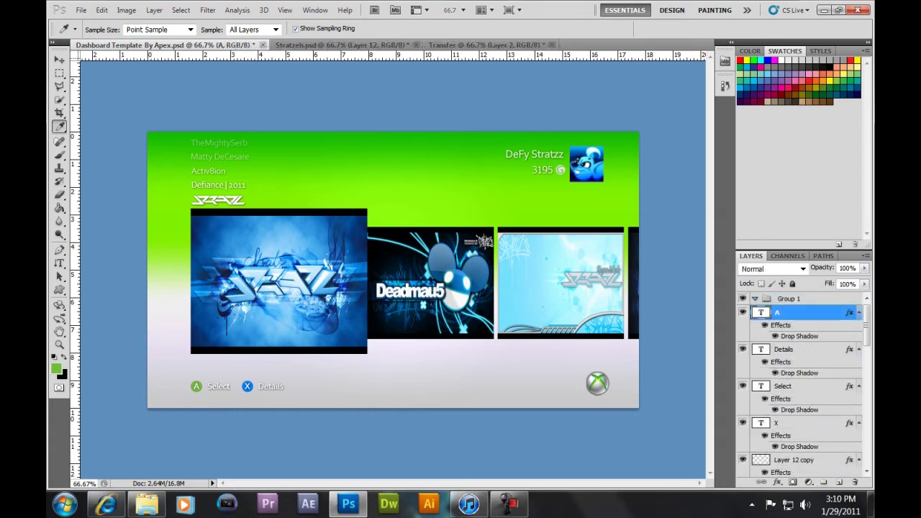
key(ctrl+alt+a)
Squash the small logo under the gamer text to 86.96% height.
scroll(798, 381, down, 5)
click(797, 444)
scroll(798, 381, down, 5)
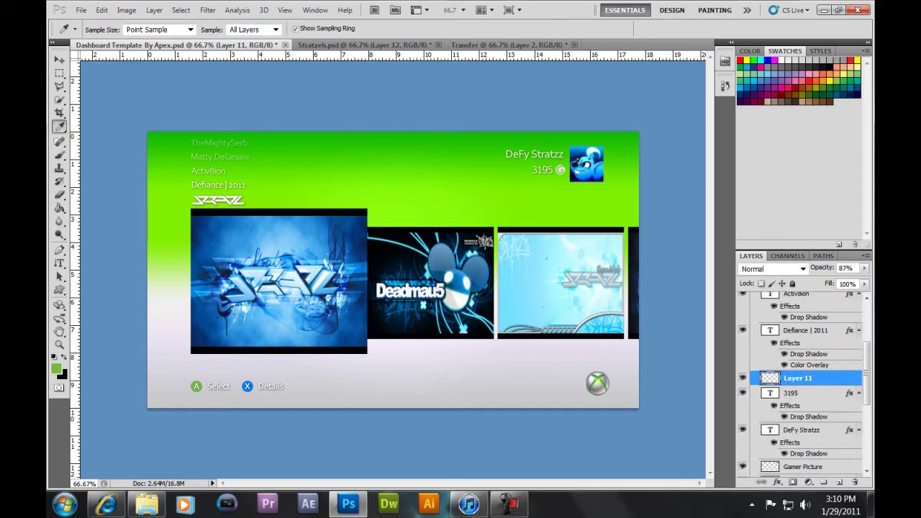
scroll(798, 382, down, 5)
click(797, 386)
key(ctrl+t)
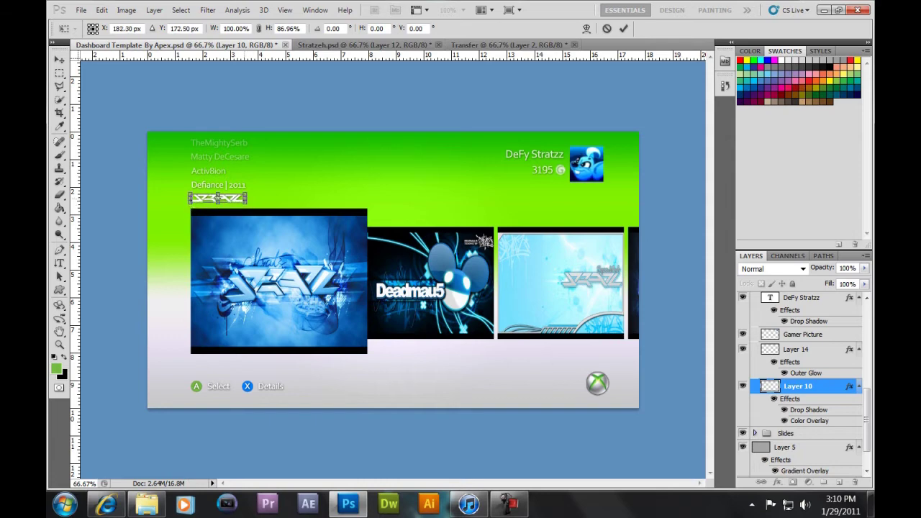
key(Return)
key(i)
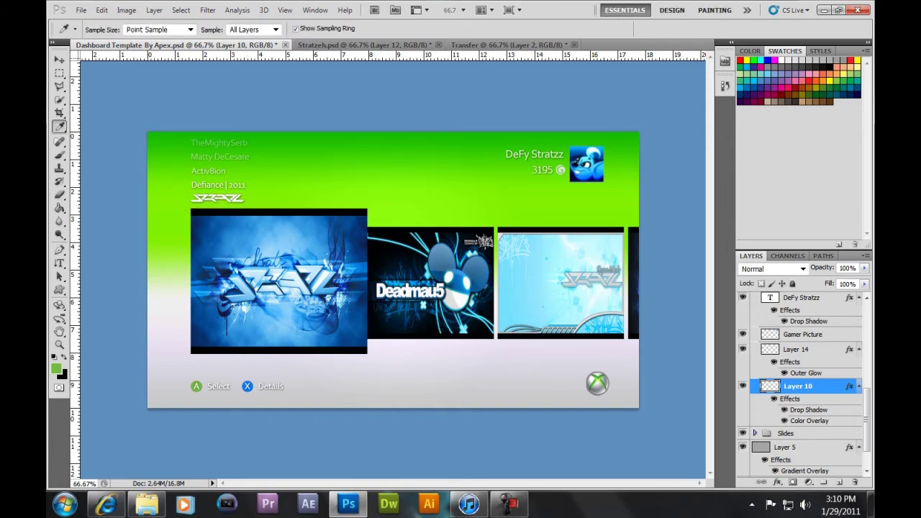
Add another empty layer group above Group 1.
scroll(798, 381, up, 5)
key(ctrl+g)
key(ctrl+g)
right_click(789, 298)
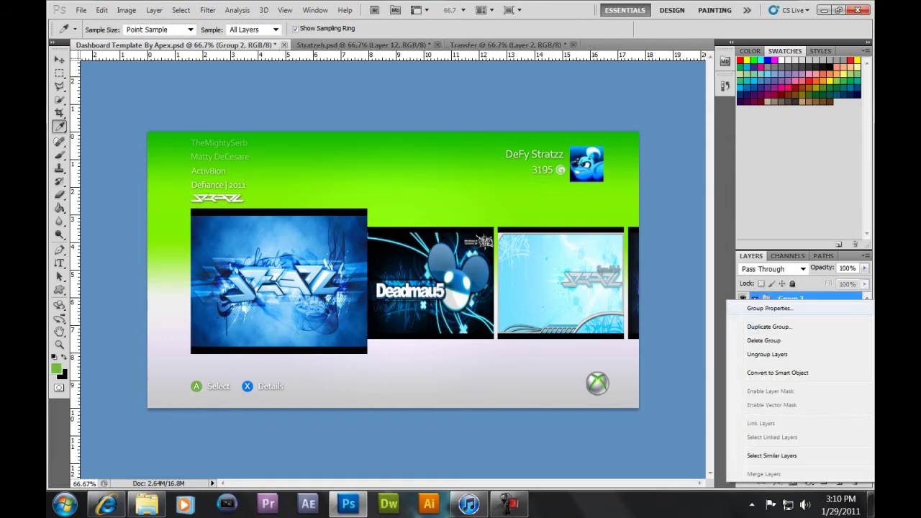
Rename the new group to 'Shadows'.
click(768, 307)
text(Shadows)
key(Return)
Select a feathered strip under the main slide and choose a grey foreground colour.
key(m)
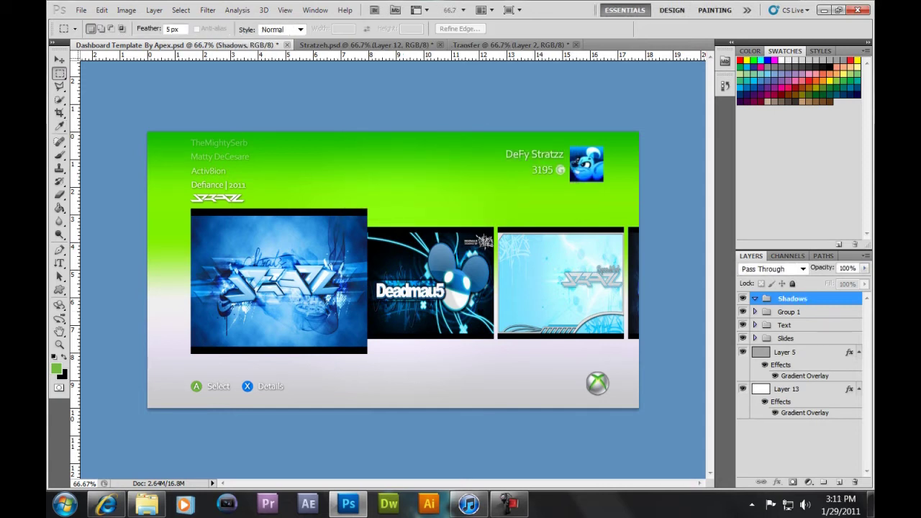
mouse_move(190, 360)
mouse_down()
mouse_move(260, 374)
mouse_move(367, 369)
mouse_up()
key(Return)
drag(191, 358, 349, 374)
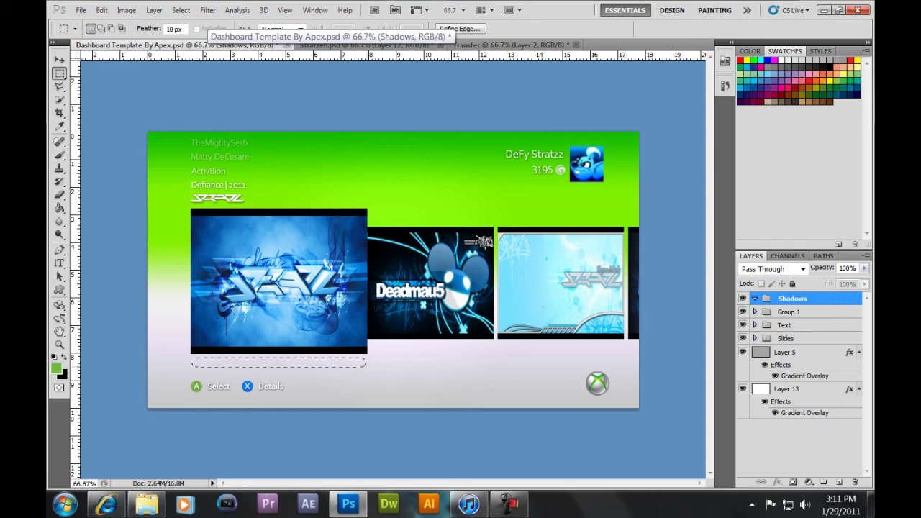
key(b)
click(56, 368)
click(575, 119)
click(338, 362)
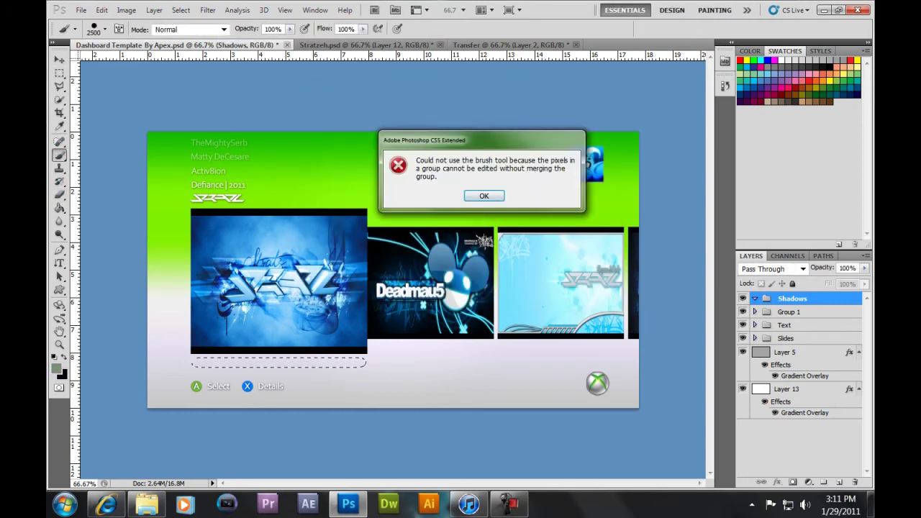
key(Return)
Fill the strip grey on a new layer inside Shadows and position the shadow bar.
click(839, 481)
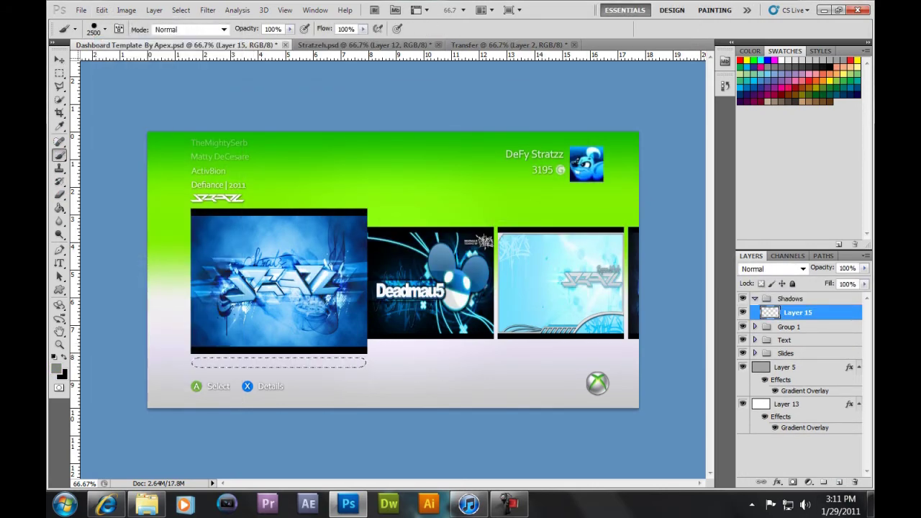
key(m)
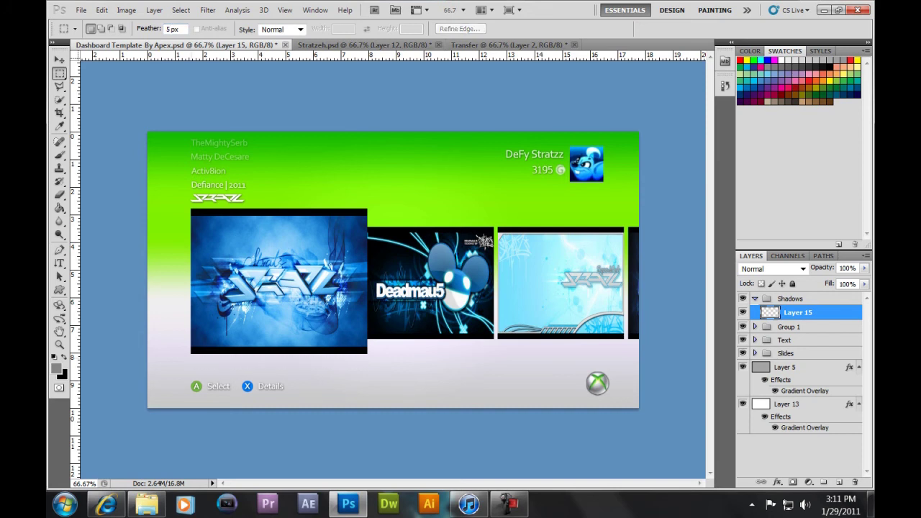
key(alt+BackSpace)
key(ctrl+d)
key(ctrl+t)
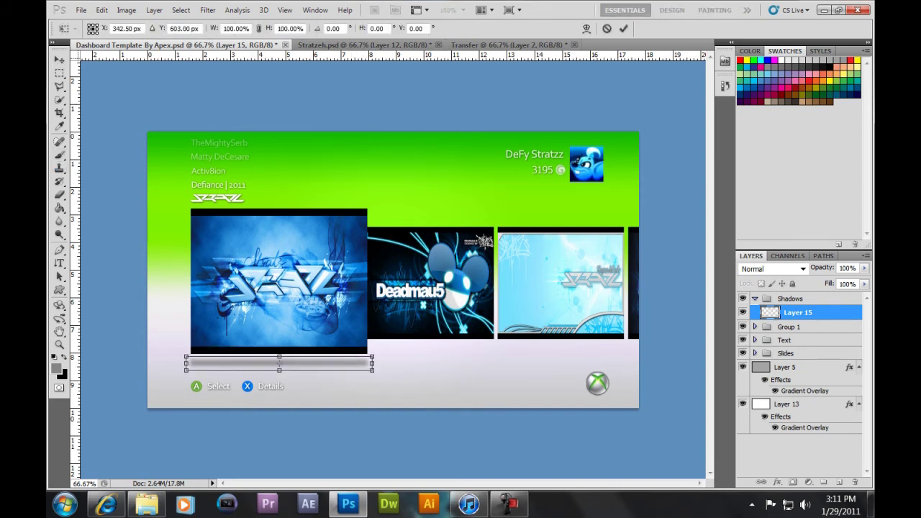
key(Return)
Give Layer 15's shadow Normal blend mode at 24% opacity.
right_click(789, 298)
click(769, 29)
click(349, 114)
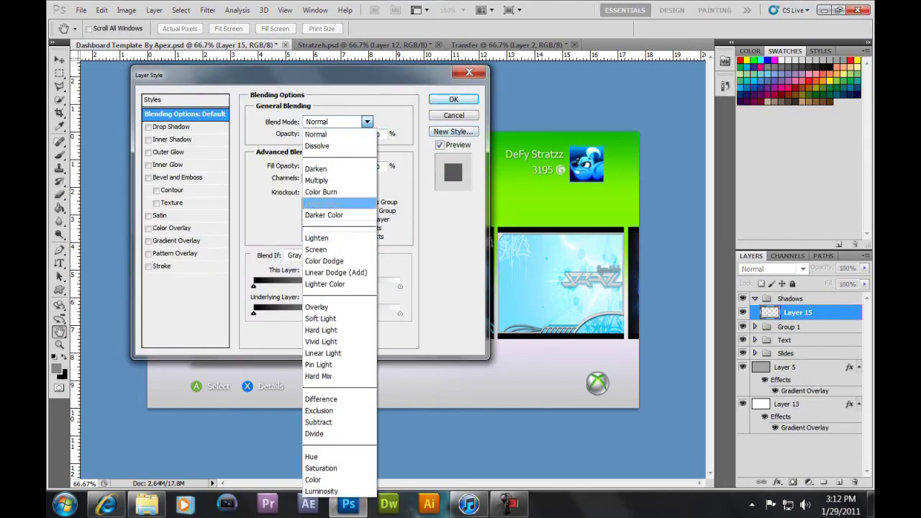
drag(215, 67, 452, 68)
click(584, 114)
click(534, 300)
click(584, 114)
click(533, 127)
text(34)
text(24)
key(Return)
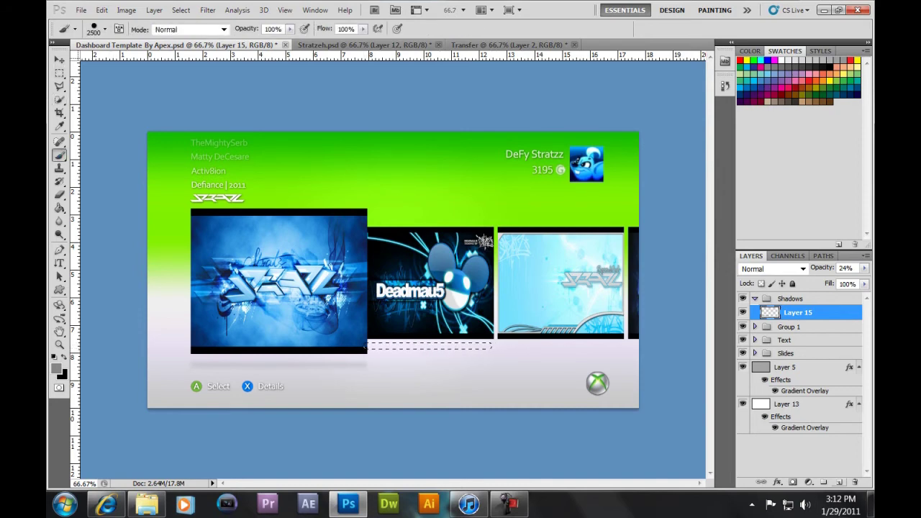
Fill a grey shadow strip under the Deadmau5 slide on a new layer.
click(838, 482)
key(alt+BackSpace)
key(ctrl+d)
right_click(799, 327)
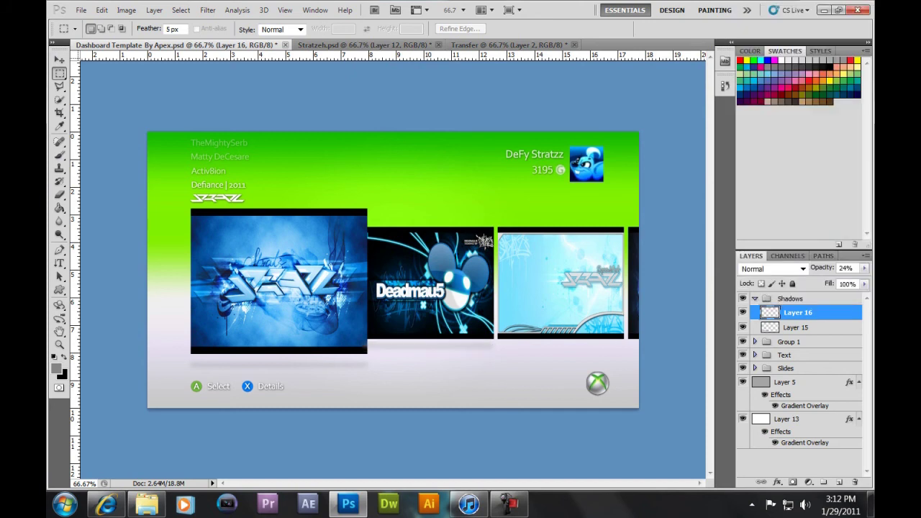
Duplicate the Deadmau5 shadow twice, moving copies under the third and fourth slides.
key(ctrl+j)
key(ctrl+t)
drag(428, 346, 551, 345)
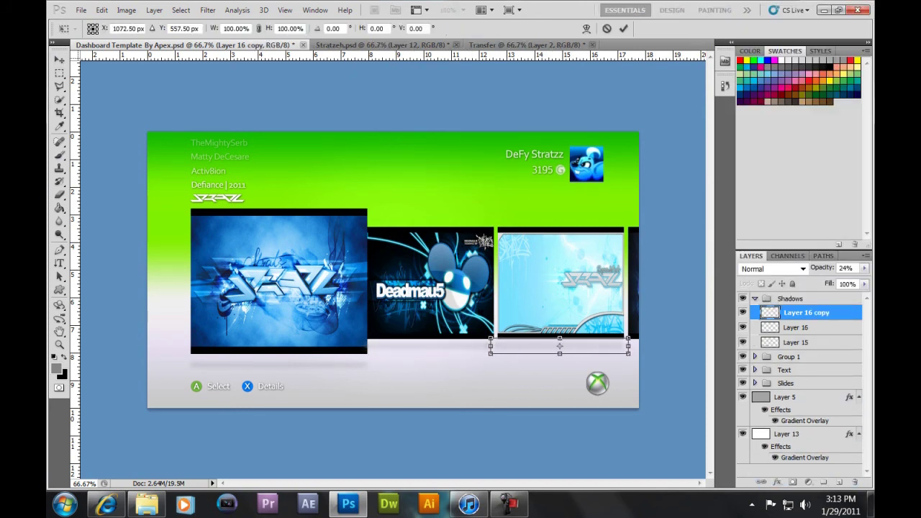
key(Return)
key(m)
key(ctrl+j)
key(ctrl+t)
drag(561, 346, 576, 346)
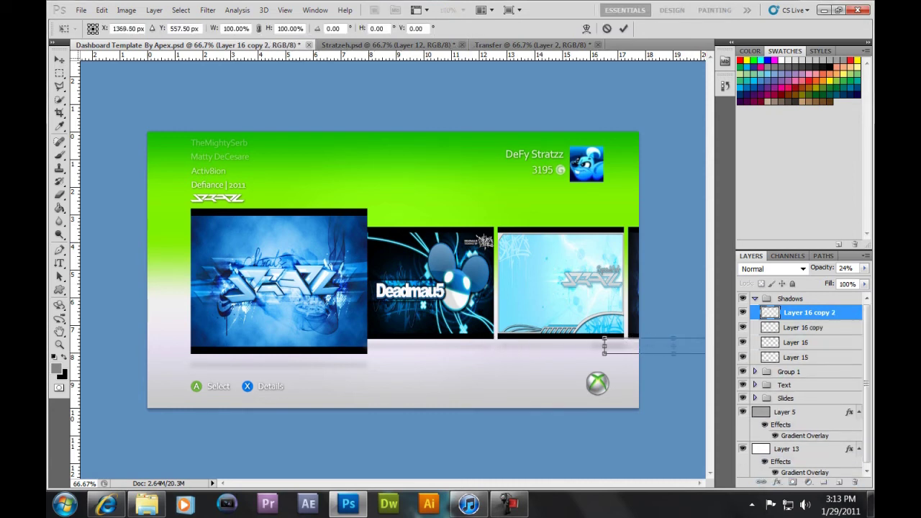
key(Return)
key(m)
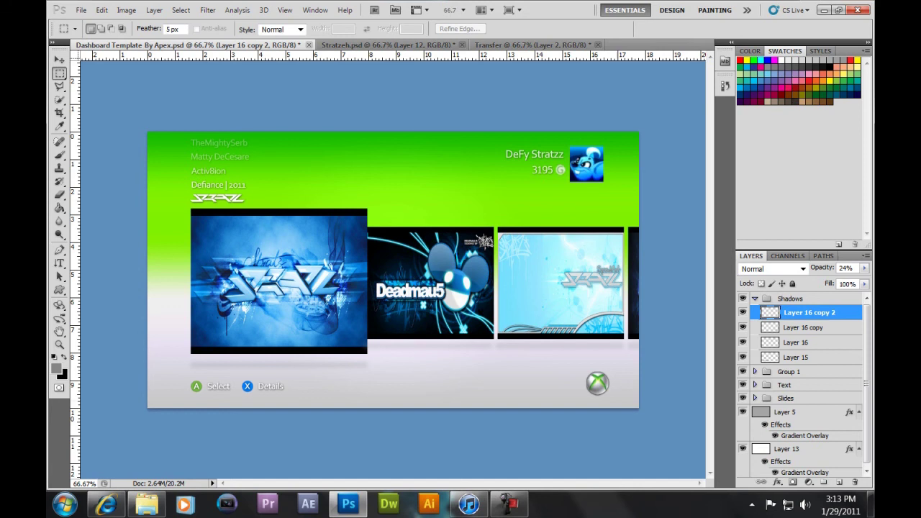
Fill a faint oval shadow under the Xbox logo on a new layer, at reduced opacity.
key(ctrl+shift+alt+n)
key(shift+m)
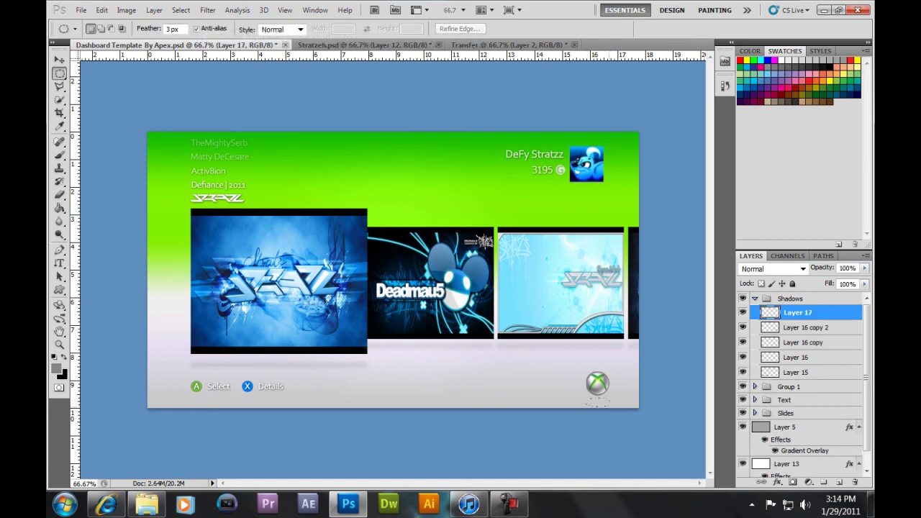
key(alt+BackSpace)
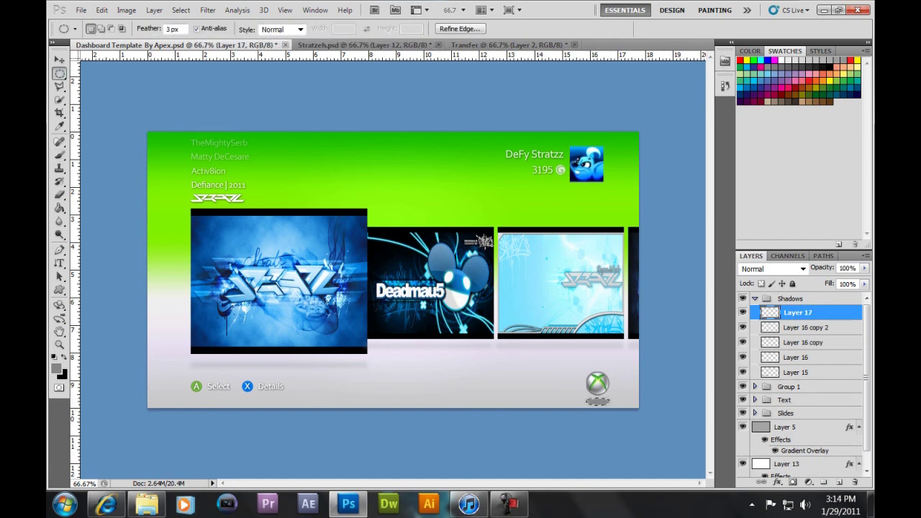
right_click(797, 312)
click(763, 29)
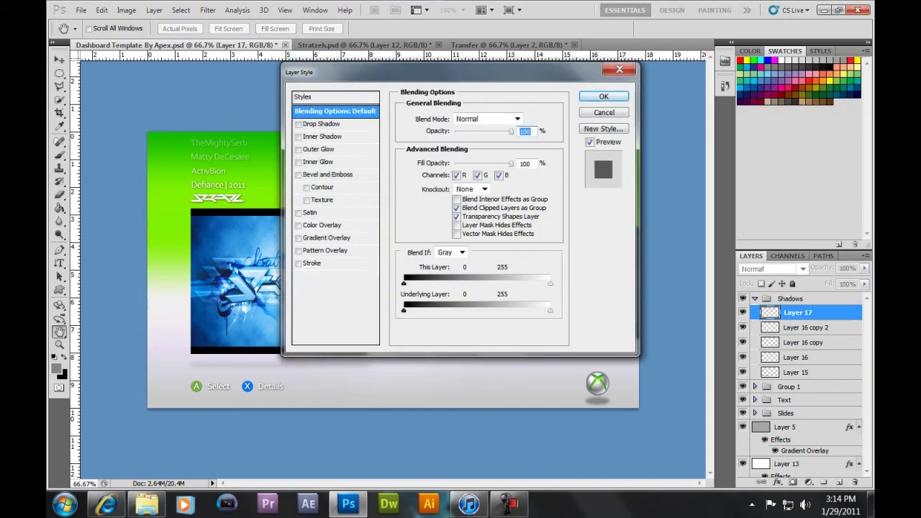
key(Return)
Fine-tune the placement of the fourth, third, second and main slide shadows.
key(alt+bracketleft)
key(ctrl+t)
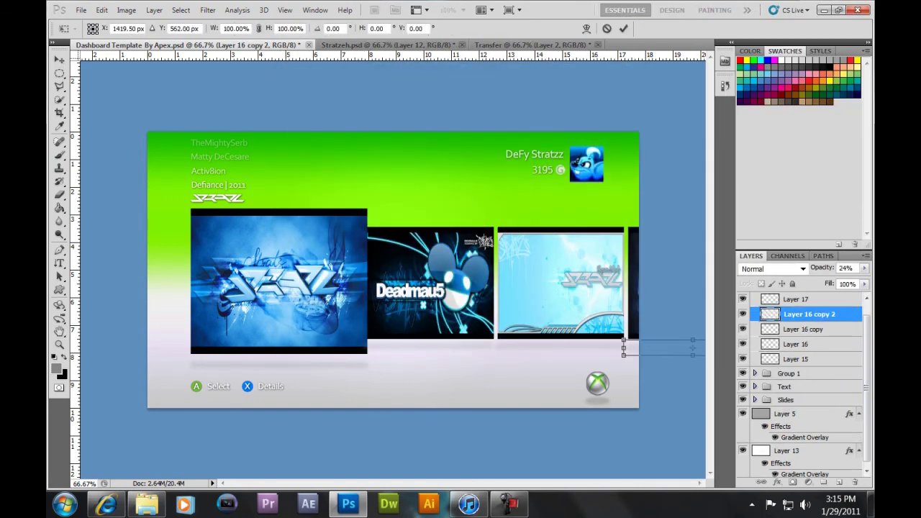
key(Return)
key(alt+bracketleft)
key(ctrl+t)
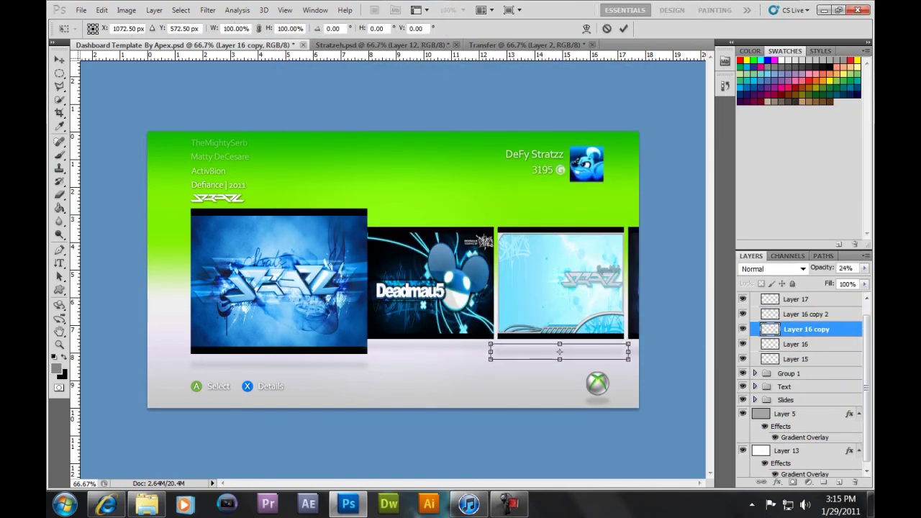
key(Return)
key(alt+bracketleft)
key(ctrl+t)
key(Return)
key(ctrl+t)
key(Return)
key(alt+bracketleft)
key(ctrl+t)
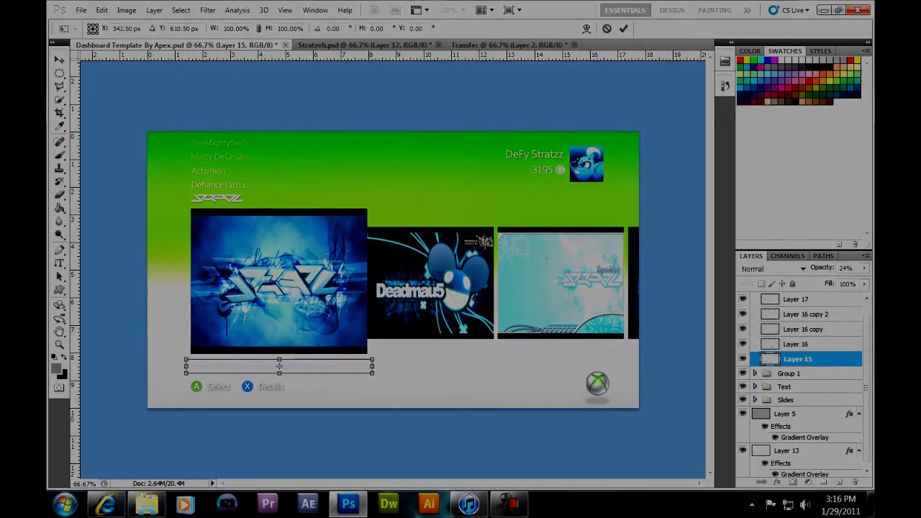